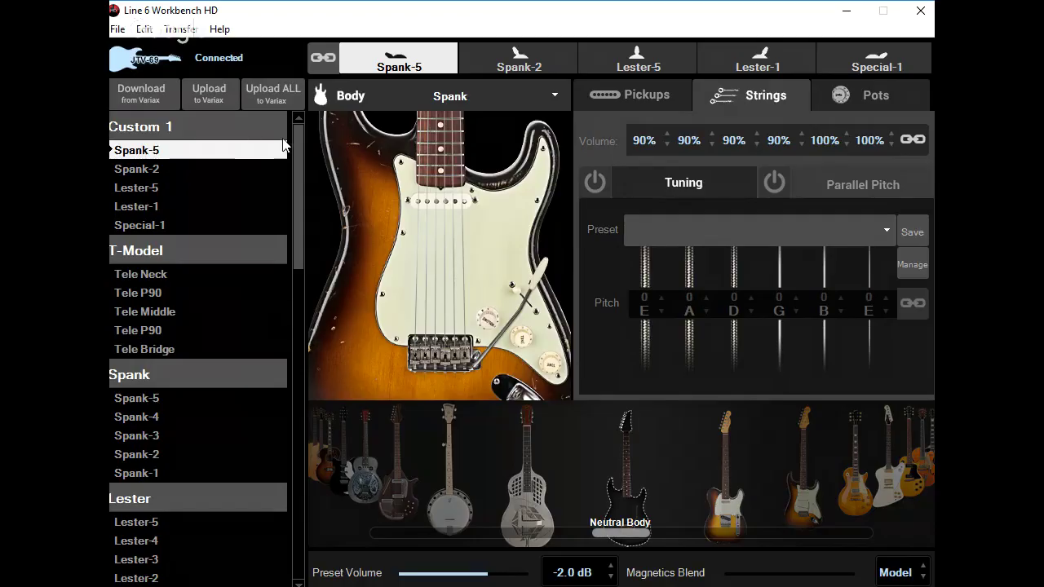
Look through the preset banks and select the Spank-5 preset in Custom 1
{"action": "scroll", "coordinate": [290, 245], "scroll_direction": "down", "scroll_amount": 20}
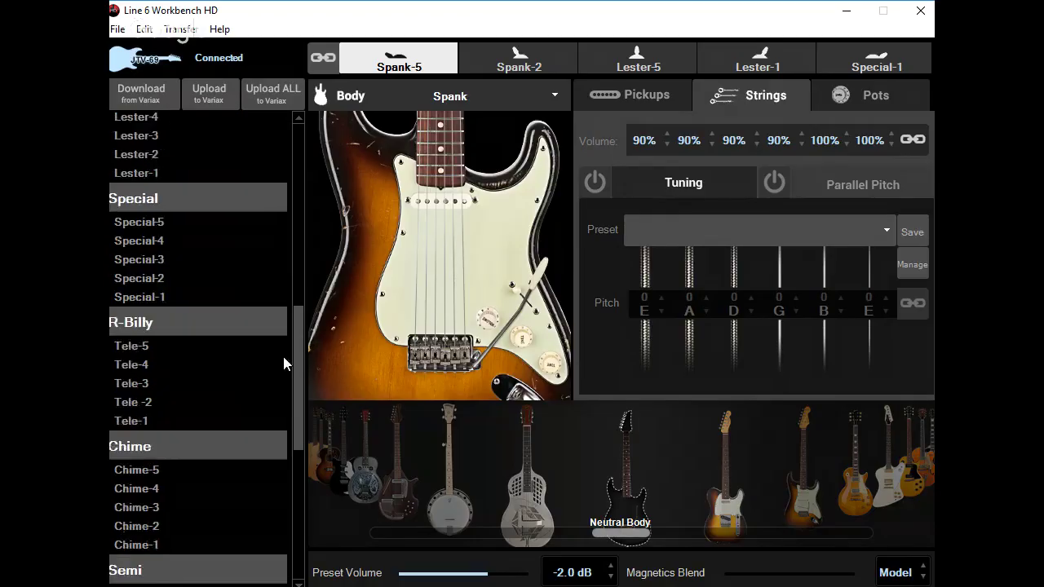
{"action": "scroll", "coordinate": [270, 334], "scroll_direction": "up", "scroll_amount": 10}
{"action": "scroll", "coordinate": [272, 261], "scroll_direction": "up", "scroll_amount": 10}
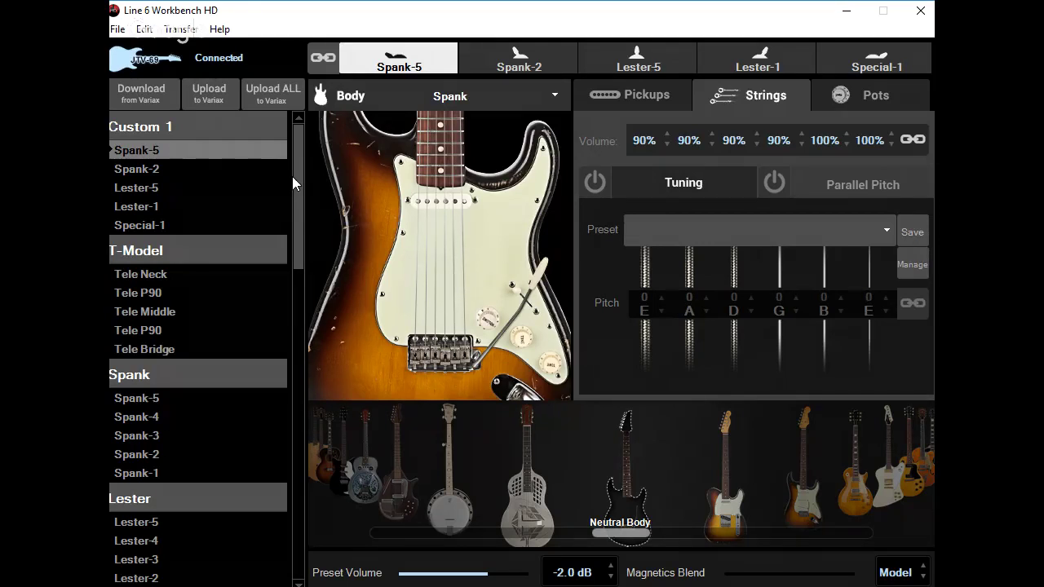
{"action": "left_click", "coordinate": [211, 149]}
{"action": "left_click", "coordinate": [144, 29]}
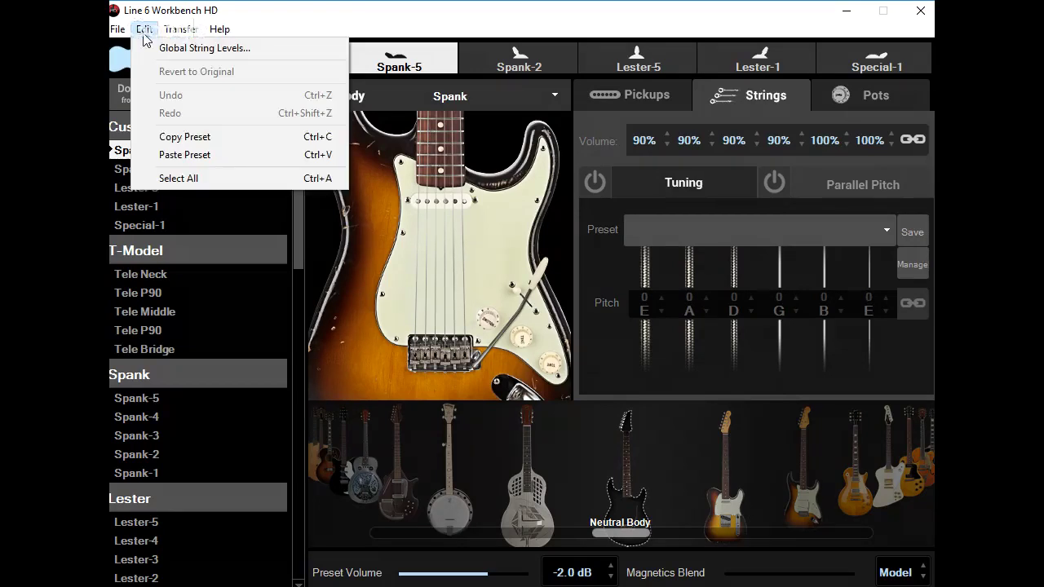
{"action": "left_click", "coordinate": [330, 34]}
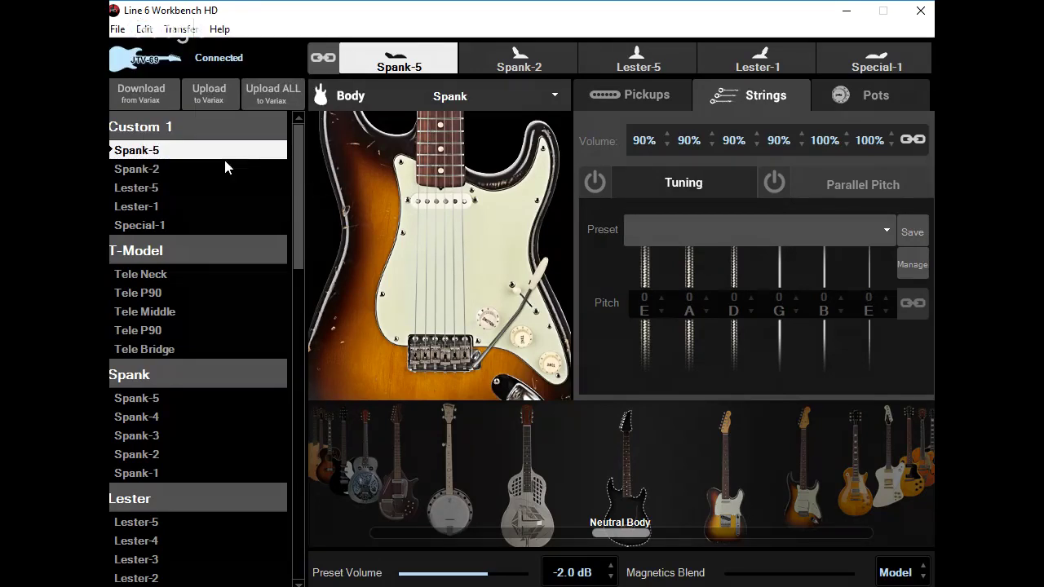
{"action": "left_click", "coordinate": [162, 150]}
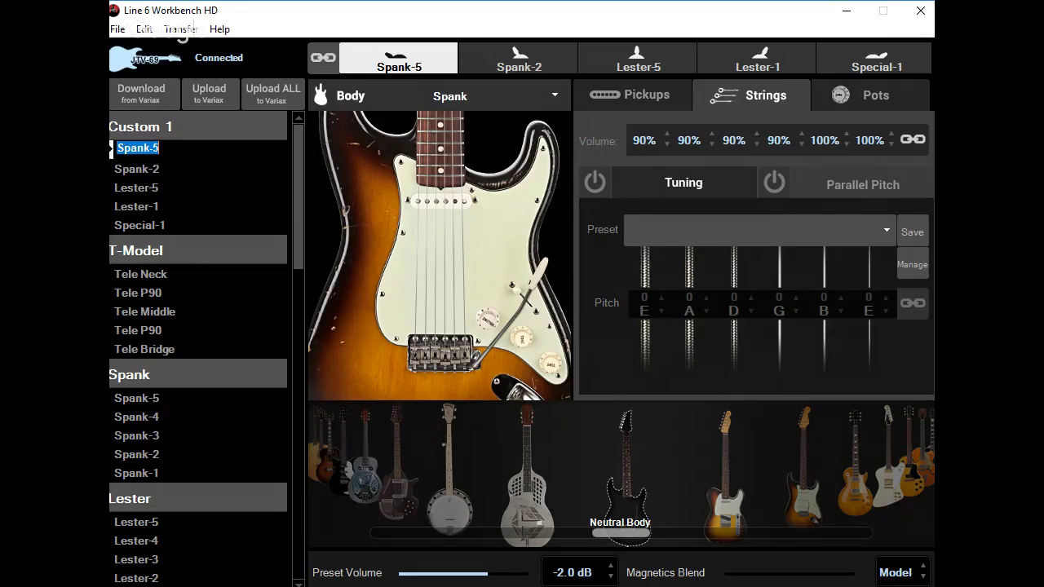
{"action": "left_click", "coordinate": [126, 173]}
{"action": "left_click", "coordinate": [186, 152]}
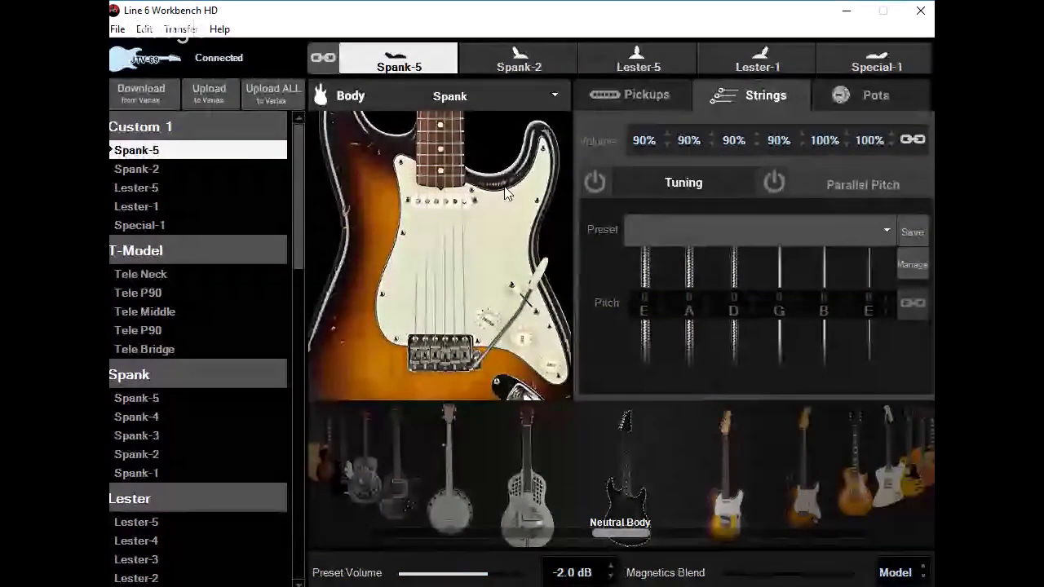
Choose Spank as the body model for the Spank-5 preset and show its pickup settings
{"action": "left_click", "coordinate": [539, 92]}
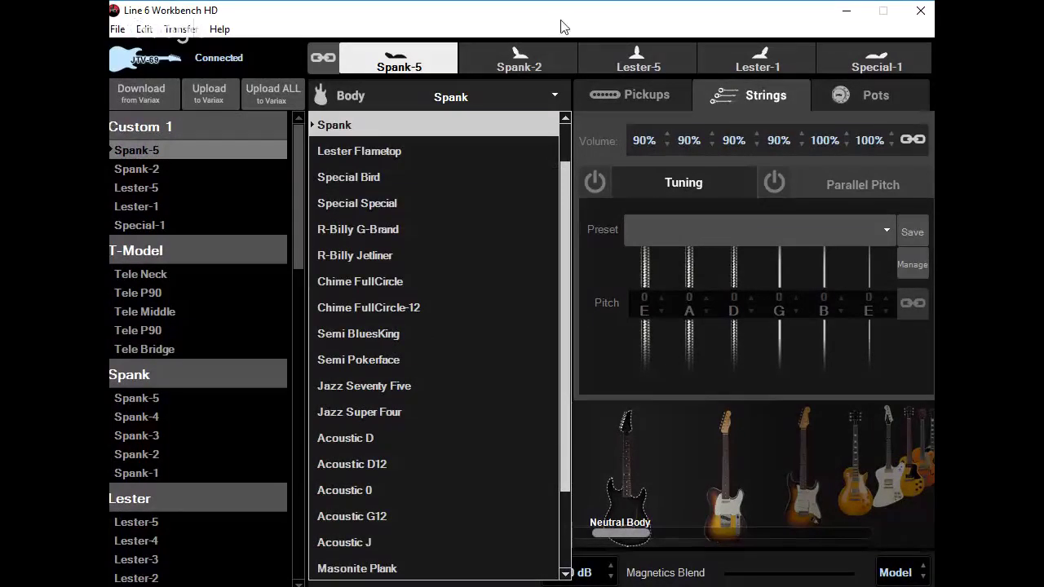
{"action": "left_click", "coordinate": [342, 125]}
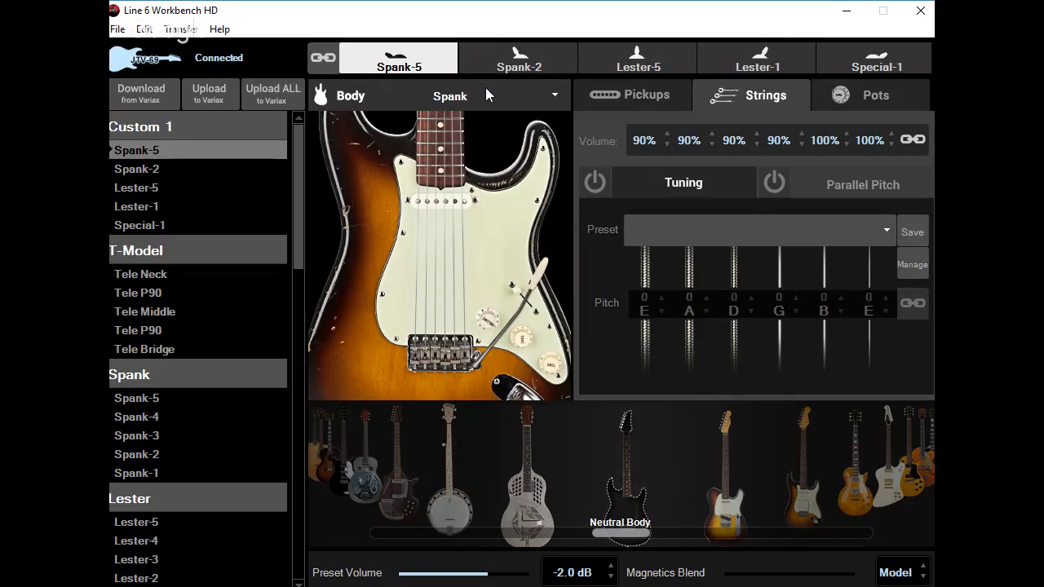
{"action": "left_click", "coordinate": [672, 94]}
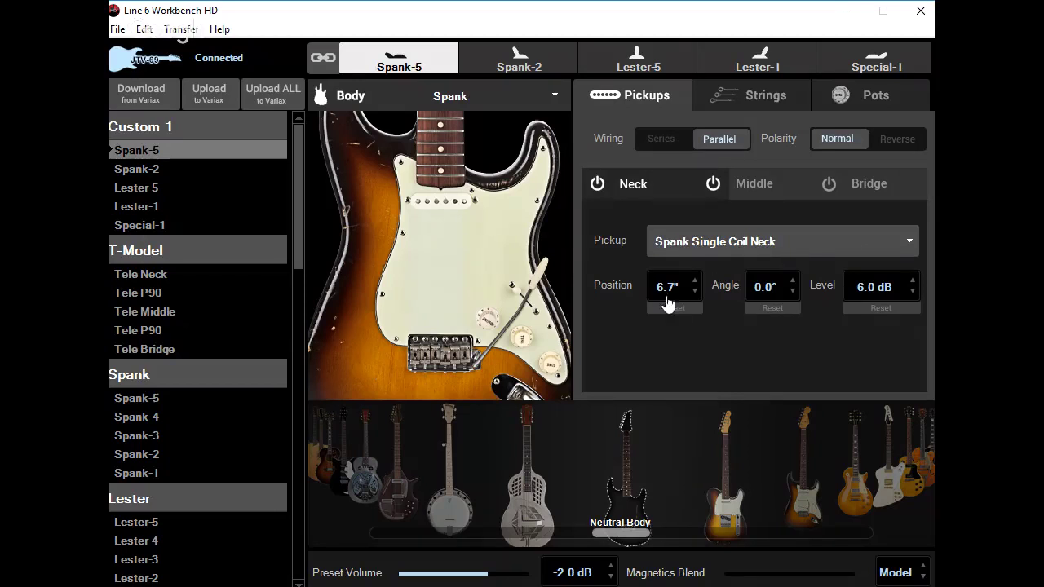
Try the magnetics blend control on the Spank-5 preset and leave it at its minimum
{"action": "mouse_move", "coordinate": [423, 190]}
{"action": "mouse_move", "coordinate": [460, 215]}
{"action": "mouse_move", "coordinate": [726, 575]}
{"action": "left_mouse_down"}
{"action": "mouse_move", "coordinate": [927, 572]}
{"action": "mouse_move", "coordinate": [724, 573]}
{"action": "left_mouse_up"}
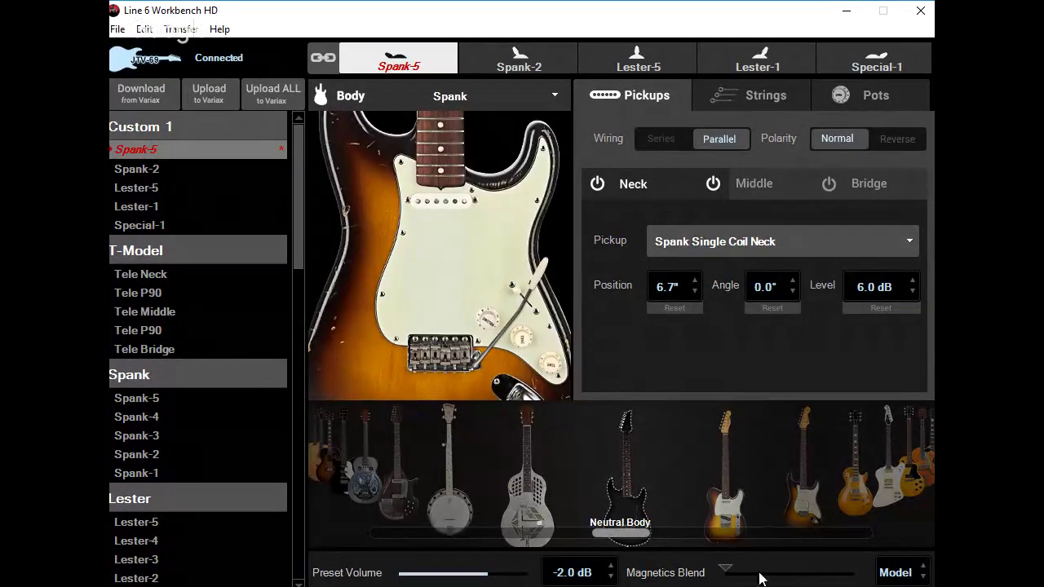
{"action": "mouse_move", "coordinate": [725, 571]}
{"action": "left_mouse_down"}
{"action": "mouse_move", "coordinate": [809, 571]}
{"action": "mouse_move", "coordinate": [723, 571]}
{"action": "left_mouse_up"}
Try moving one pickup to 0.2" at 45.0° and rotating the middle pickup to -45.0°, and reload the preset from the Variax
{"action": "left_click_drag", "start_coordinate": [456, 206], "coordinate": [445, 347]}
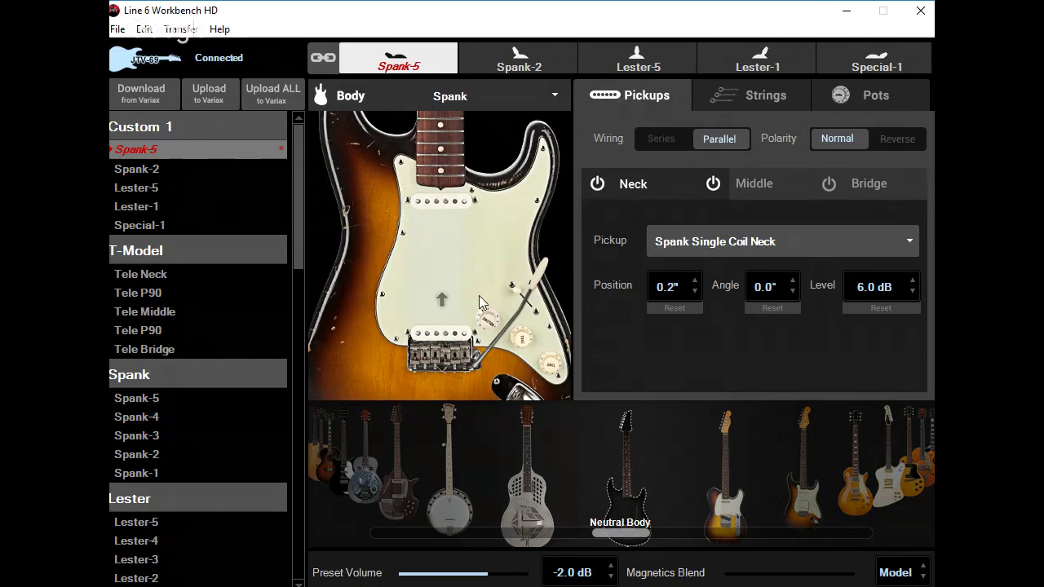
{"action": "left_click", "coordinate": [479, 295]}
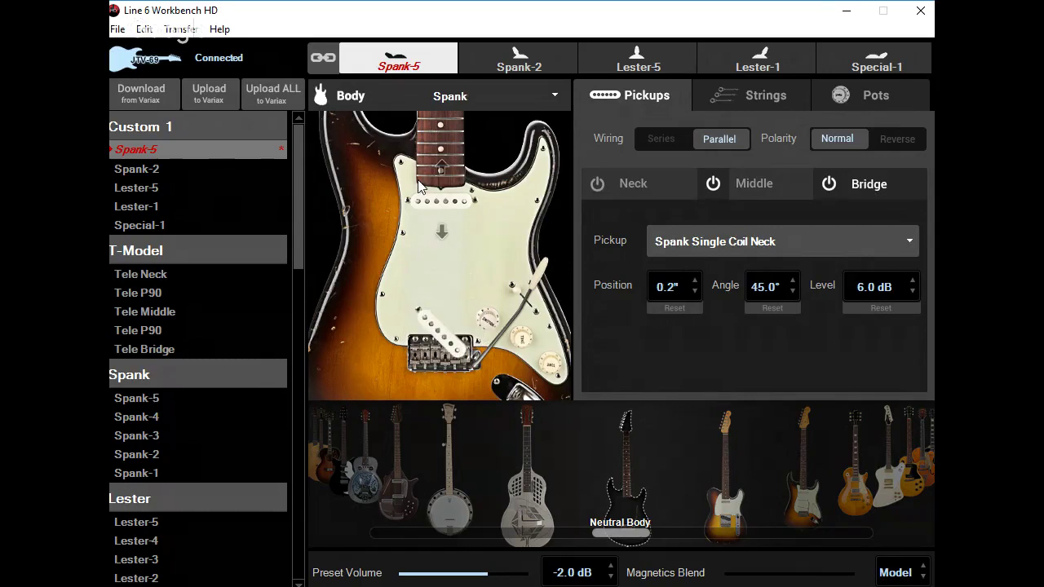
{"action": "left_click", "coordinate": [440, 200]}
{"action": "left_click_drag", "start_coordinate": [477, 184], "coordinate": [535, 227]}
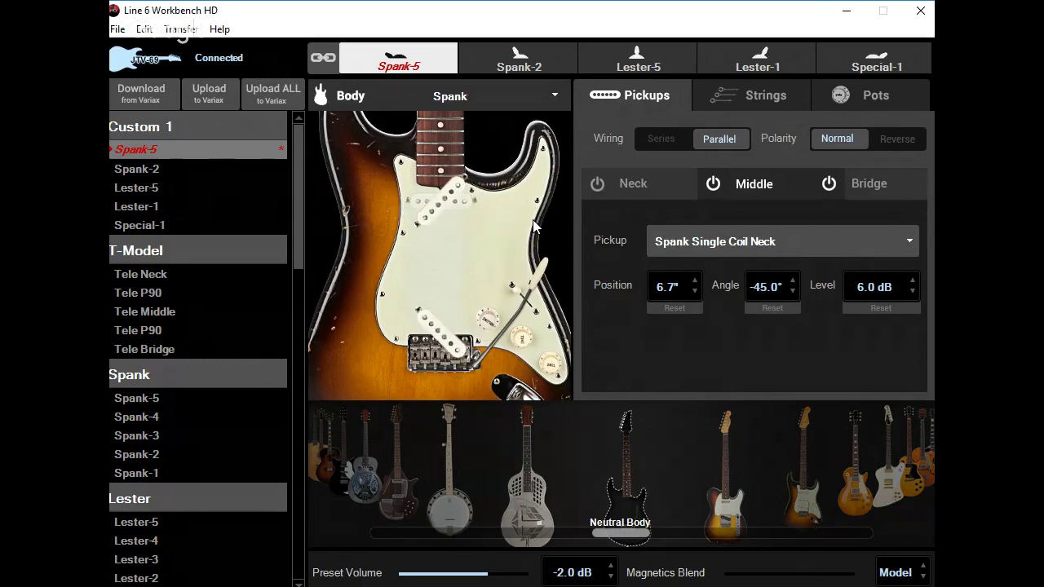
{"action": "left_click", "coordinate": [141, 94]}
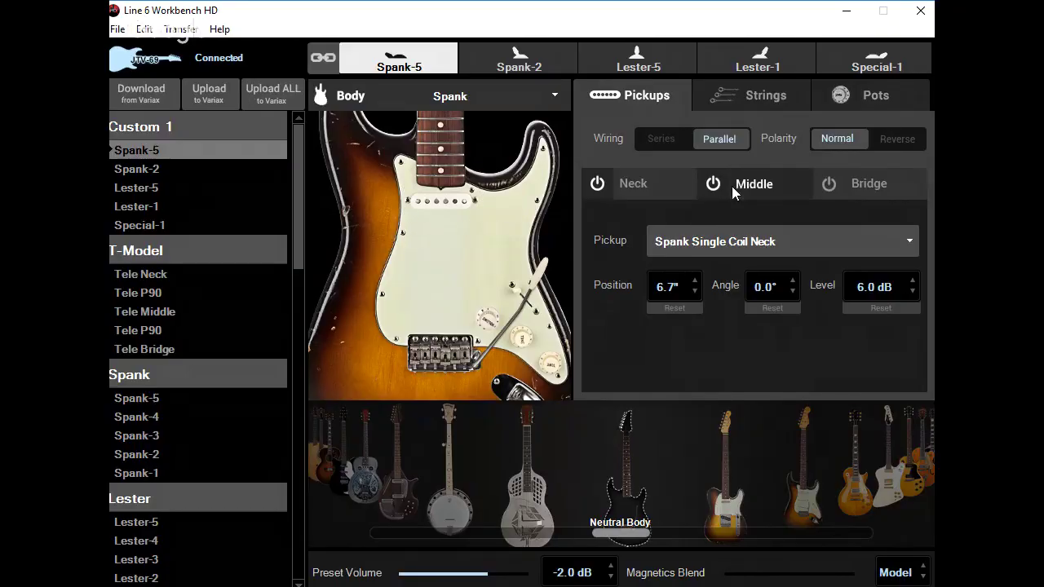
Compare the neck and middle pickup settings of Spank-5, switching the middle pickup off and on
{"action": "left_click", "coordinate": [667, 191]}
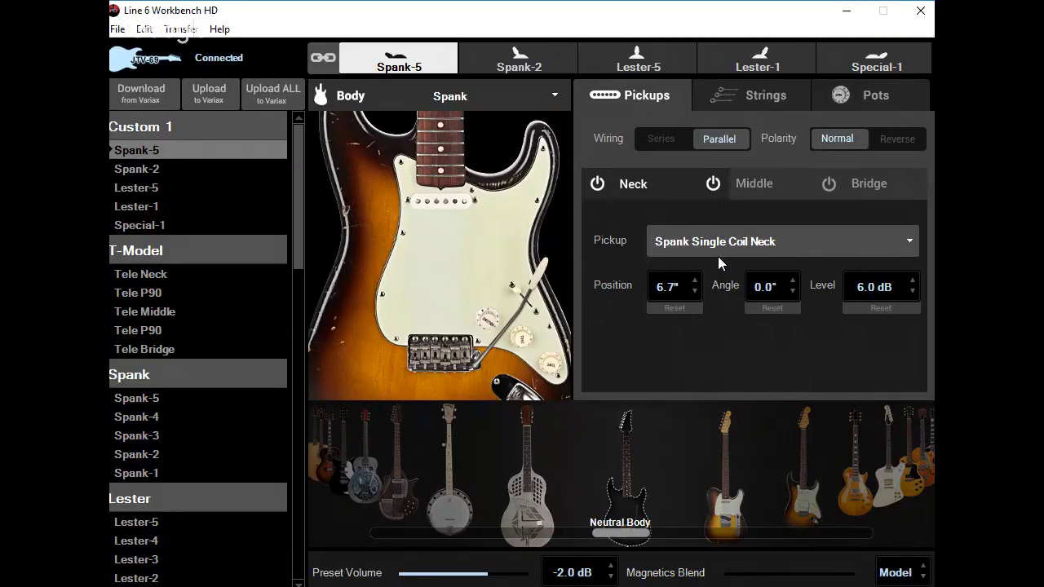
{"action": "left_click", "coordinate": [760, 184]}
{"action": "left_click", "coordinate": [662, 185]}
{"action": "left_click", "coordinate": [755, 185]}
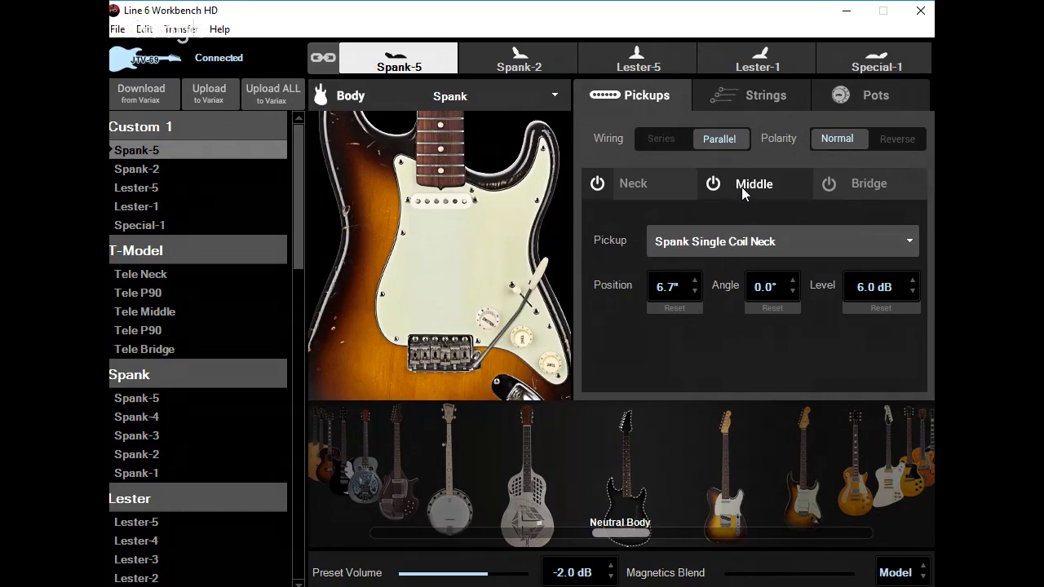
{"action": "left_click", "coordinate": [669, 184]}
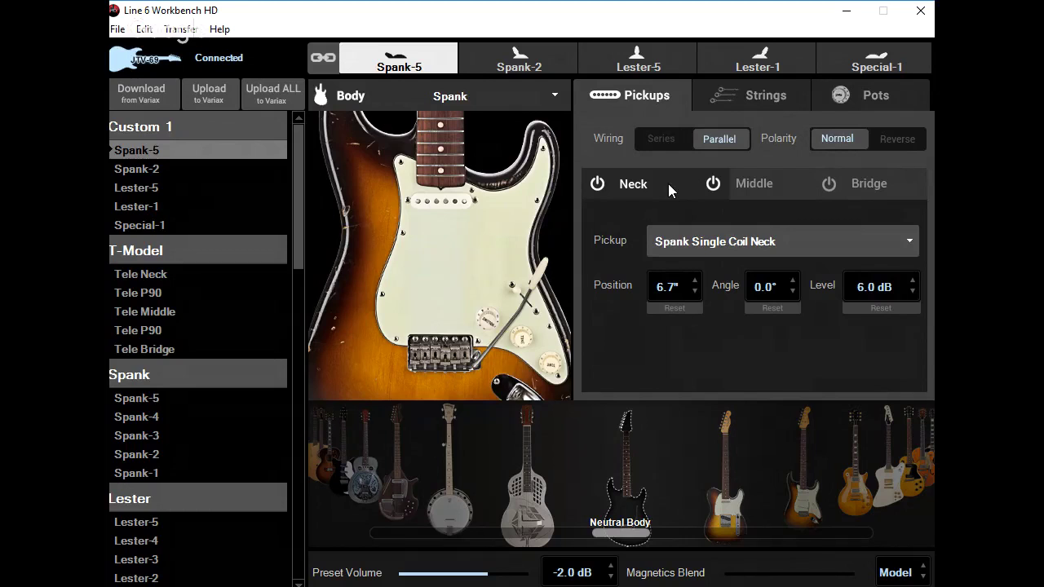
{"action": "left_click", "coordinate": [715, 185]}
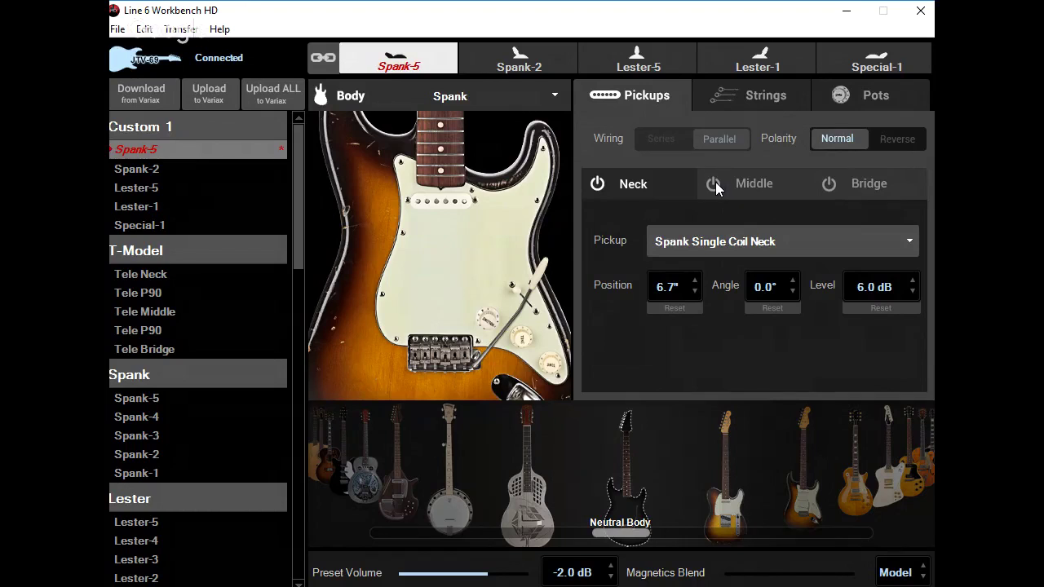
{"action": "left_click", "coordinate": [715, 185]}
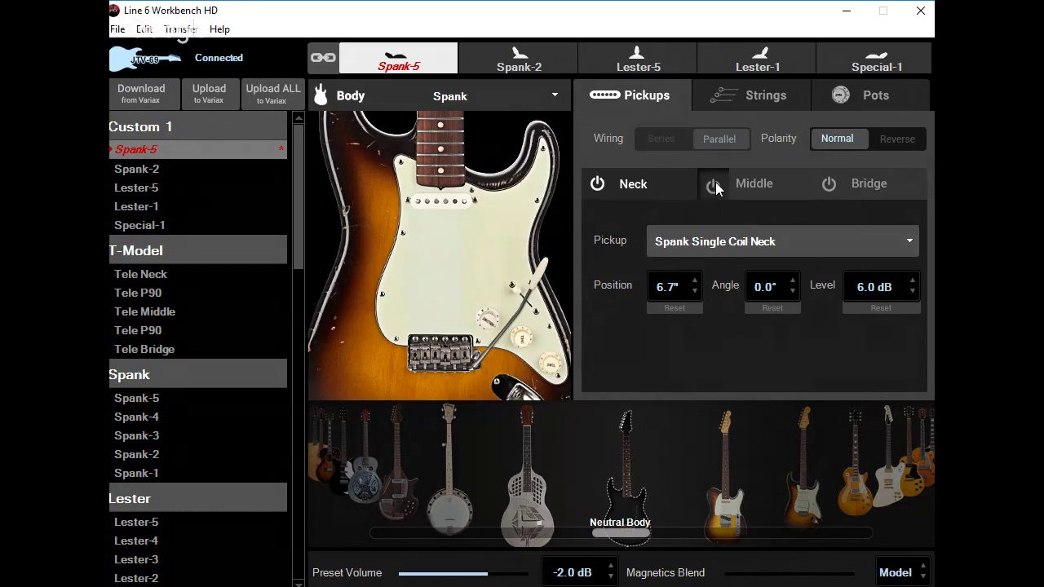
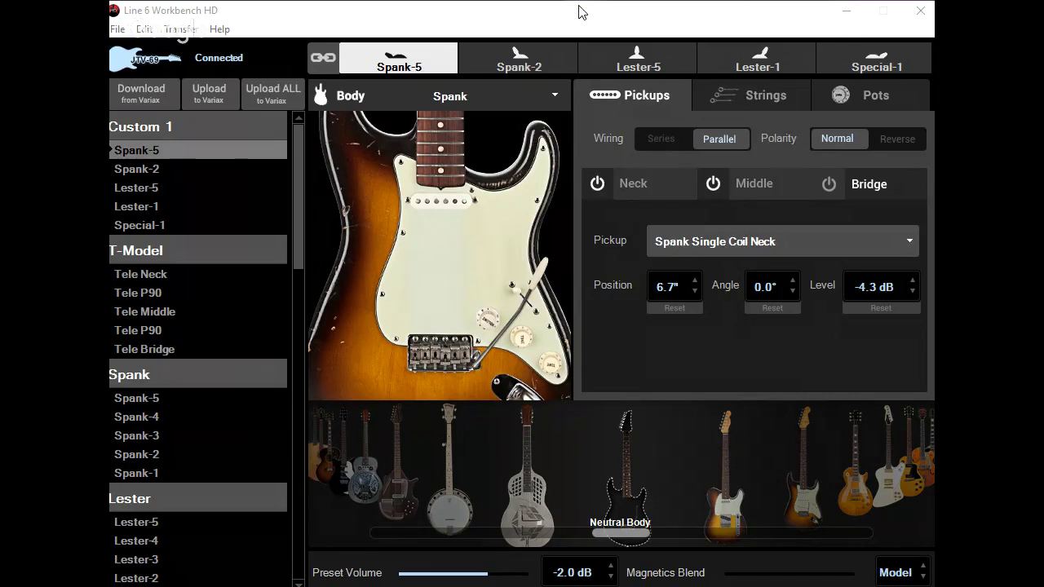
View the string and pot settings, try tone control resistances of 1 MΩ and 25 kΩ, and set the resistance back to 100 kΩ
{"action": "left_click", "coordinate": [747, 99]}
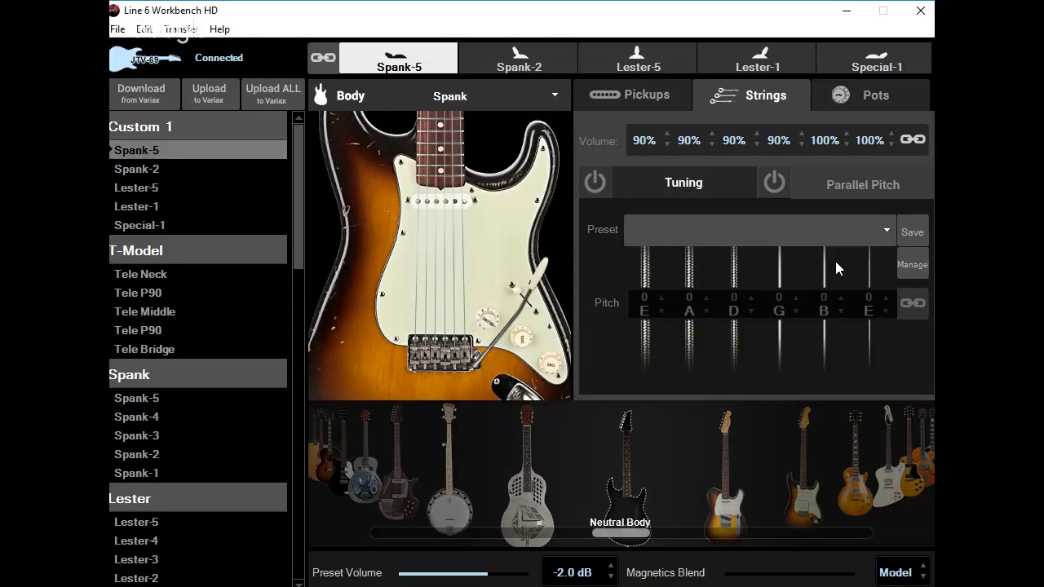
{"action": "left_click", "coordinate": [870, 106]}
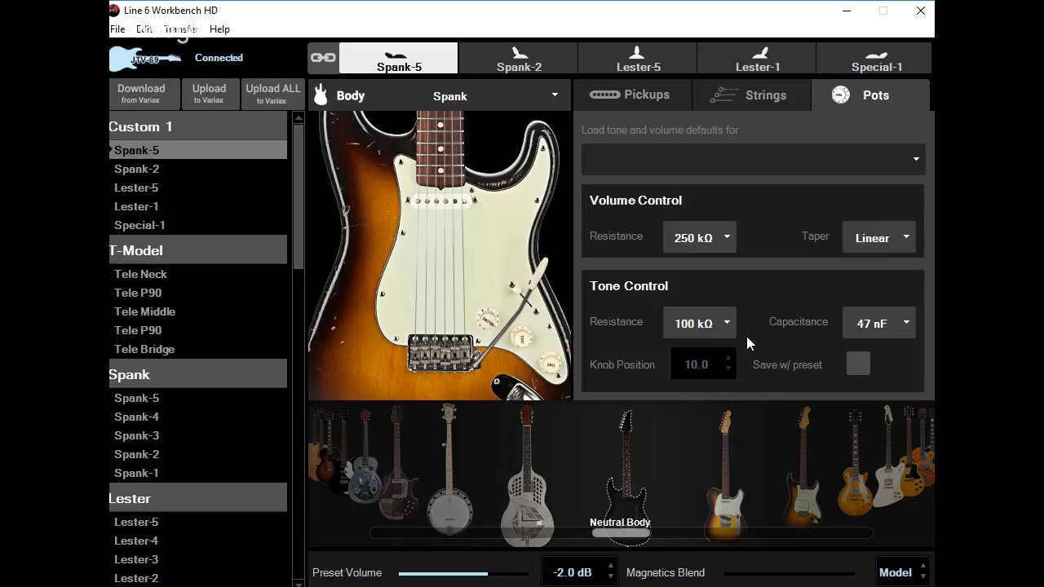
{"action": "left_click", "coordinate": [697, 323]}
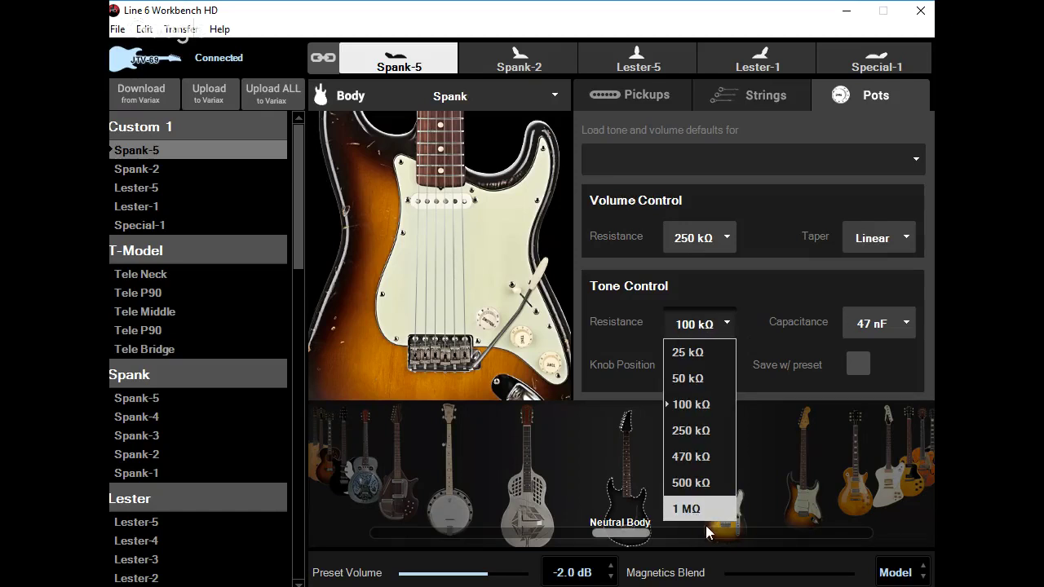
{"action": "left_click", "coordinate": [686, 509]}
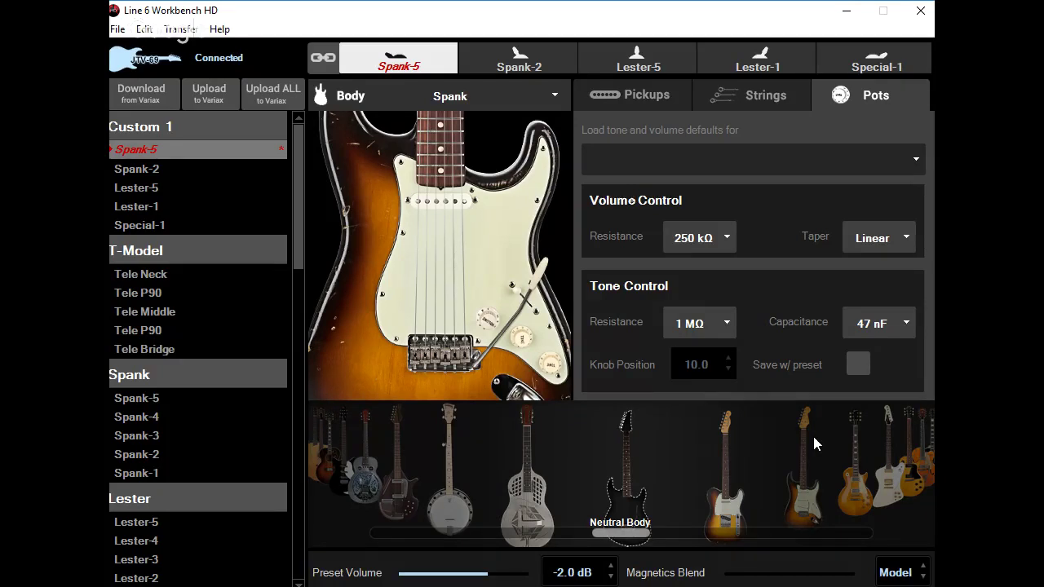
{"action": "left_click", "coordinate": [721, 332]}
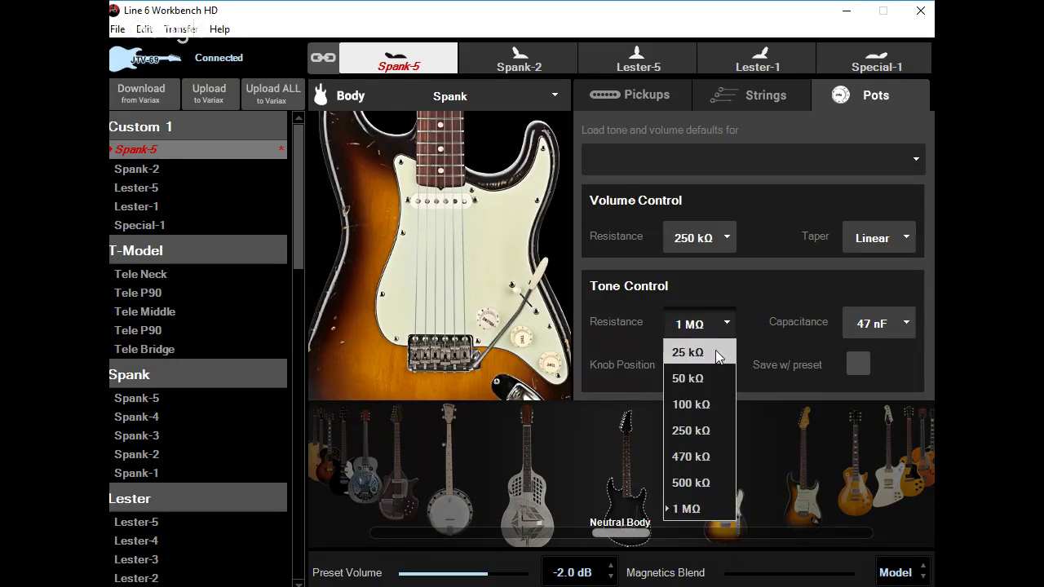
{"action": "left_click", "coordinate": [715, 359]}
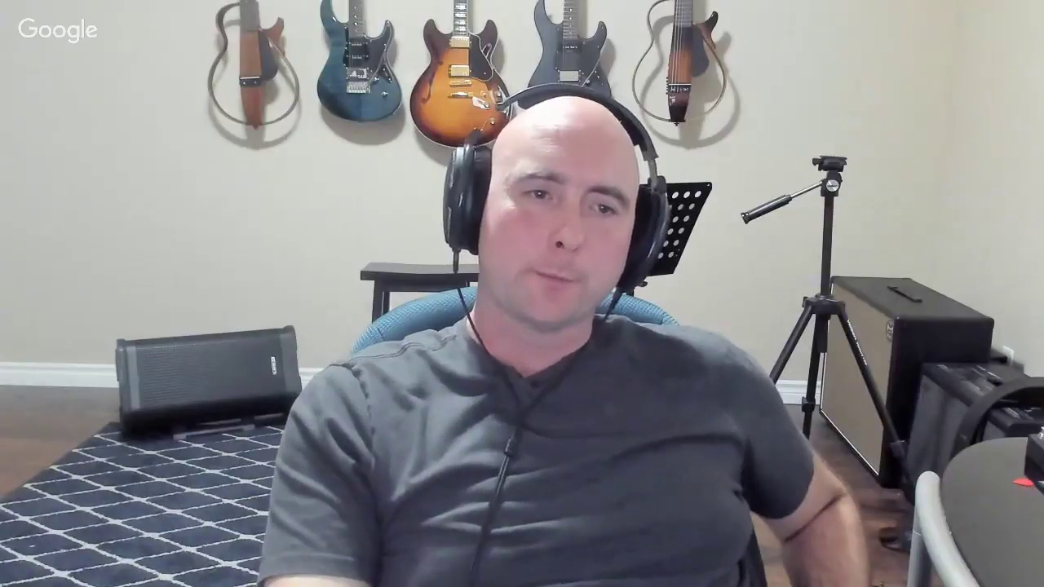
{"action": "left_click", "coordinate": [701, 324]}
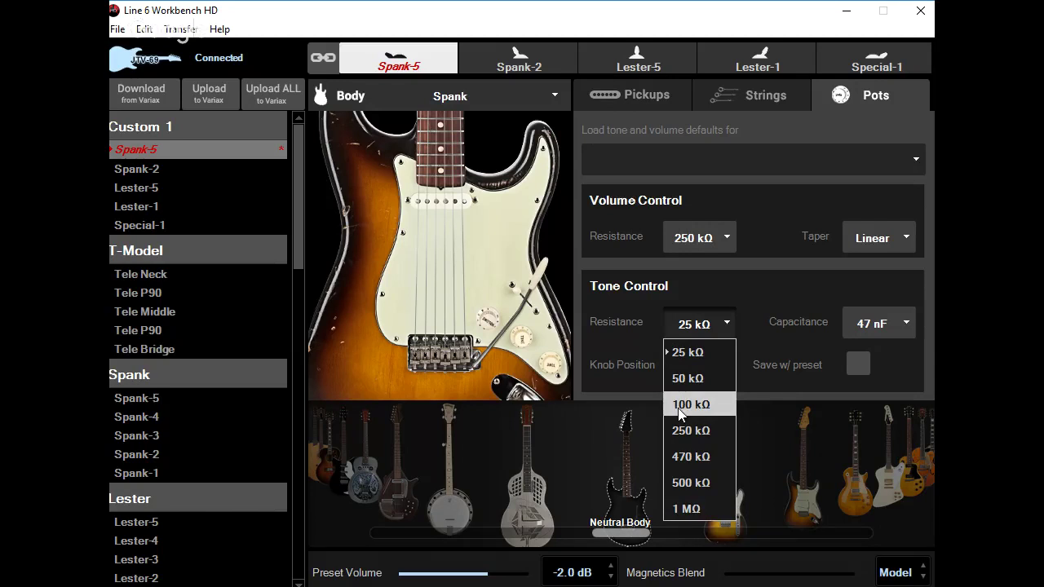
{"action": "left_click", "coordinate": [681, 408]}
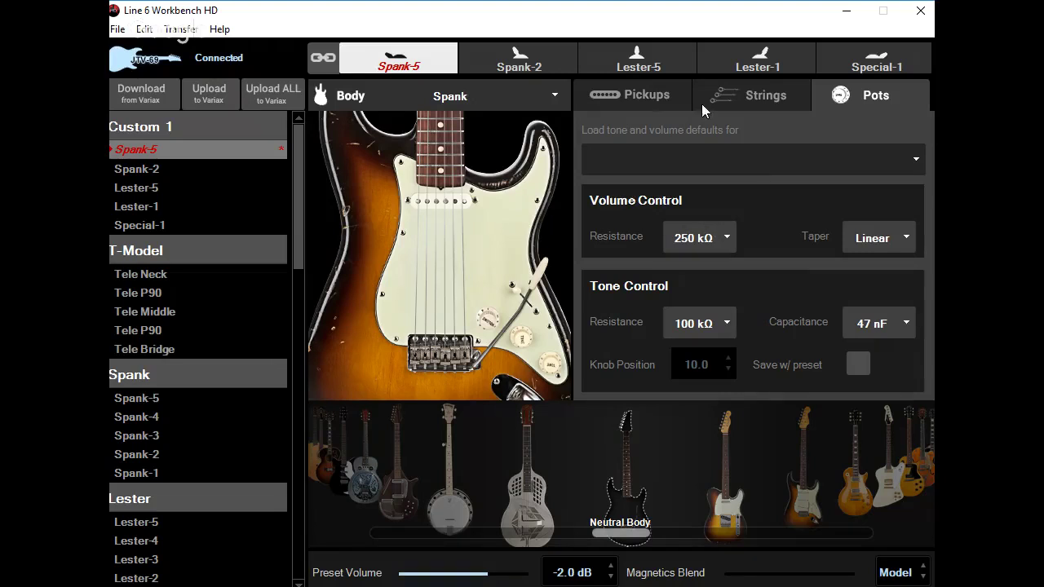
Load the Lester-3 preset from the Custom 2 bank and change its body model to Special Bird
{"action": "left_click", "coordinate": [640, 94]}
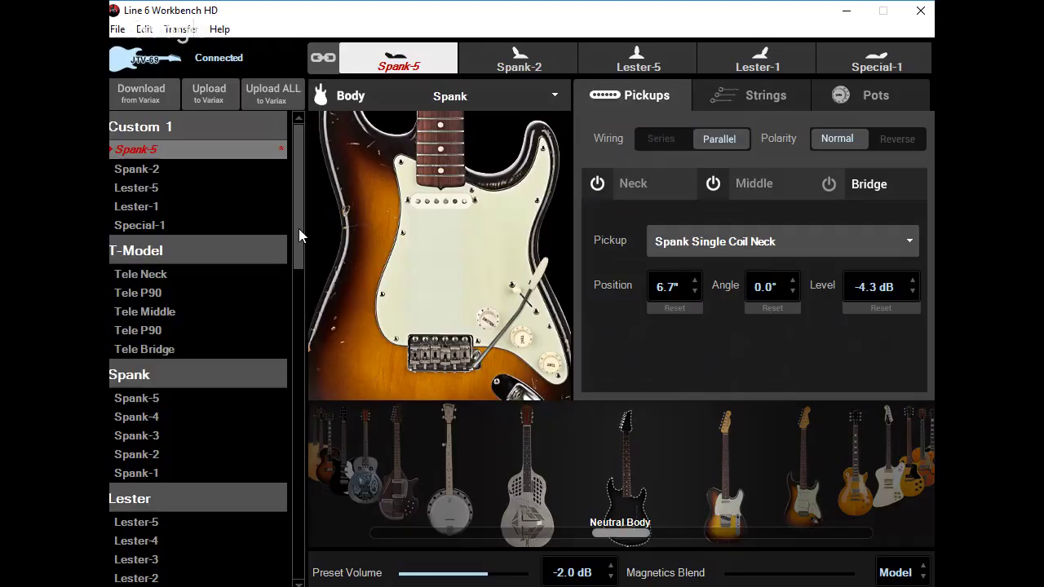
{"action": "left_click_drag", "start_coordinate": [301, 234], "coordinate": [301, 579]}
{"action": "left_click", "coordinate": [155, 509]}
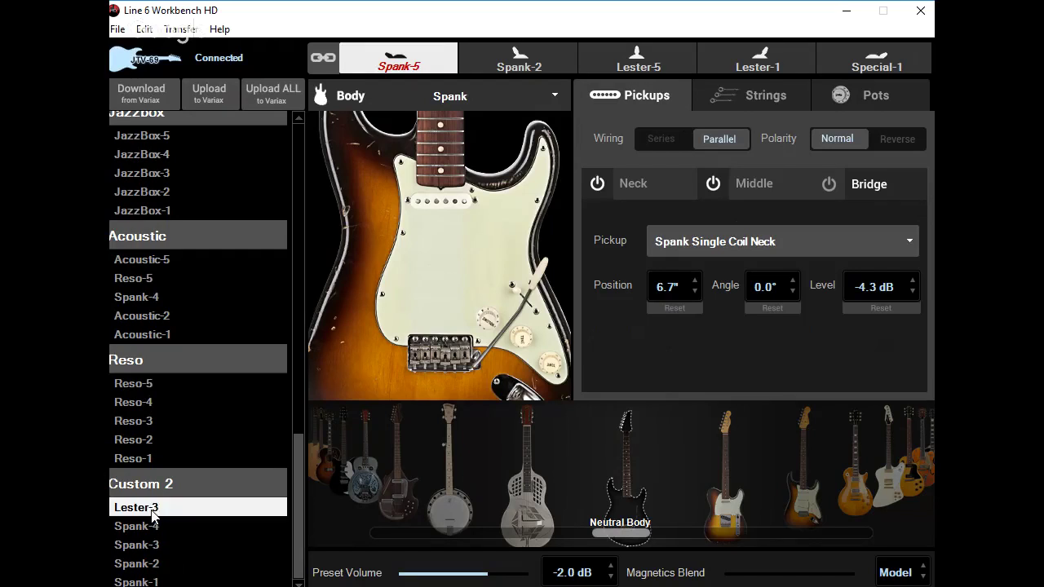
{"action": "left_click", "coordinate": [472, 98]}
{"action": "scroll", "coordinate": [412, 212], "scroll_direction": "up", "scroll_amount": 1}
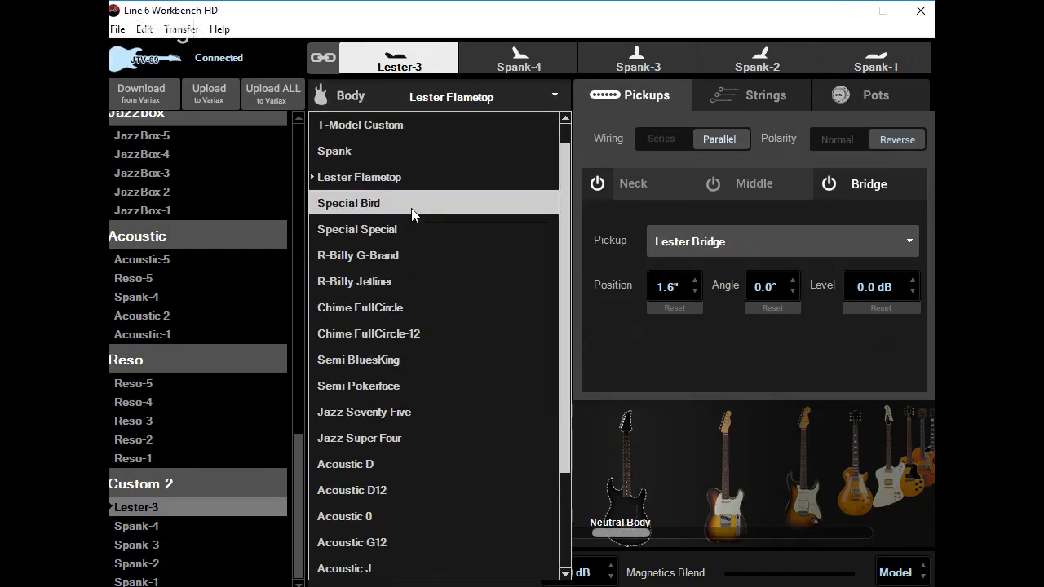
{"action": "left_click", "coordinate": [406, 205]}
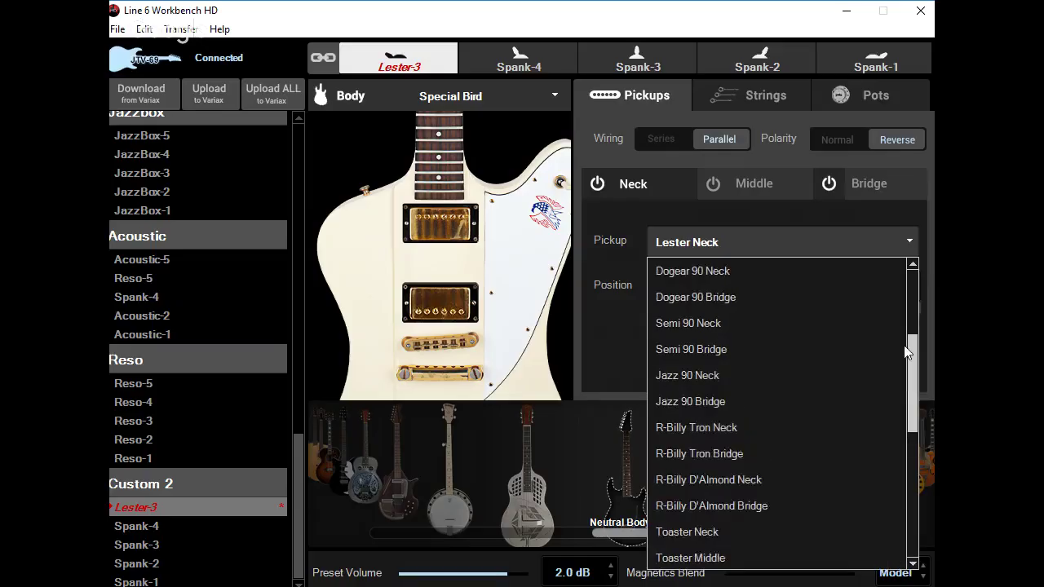
Try T-Model Neck and Spank Single Coil Neck as the neck pickup of Lester-3, and set it to Jazz 90 Neck
{"action": "left_click_drag", "start_coordinate": [911, 343], "coordinate": [912, 289]}
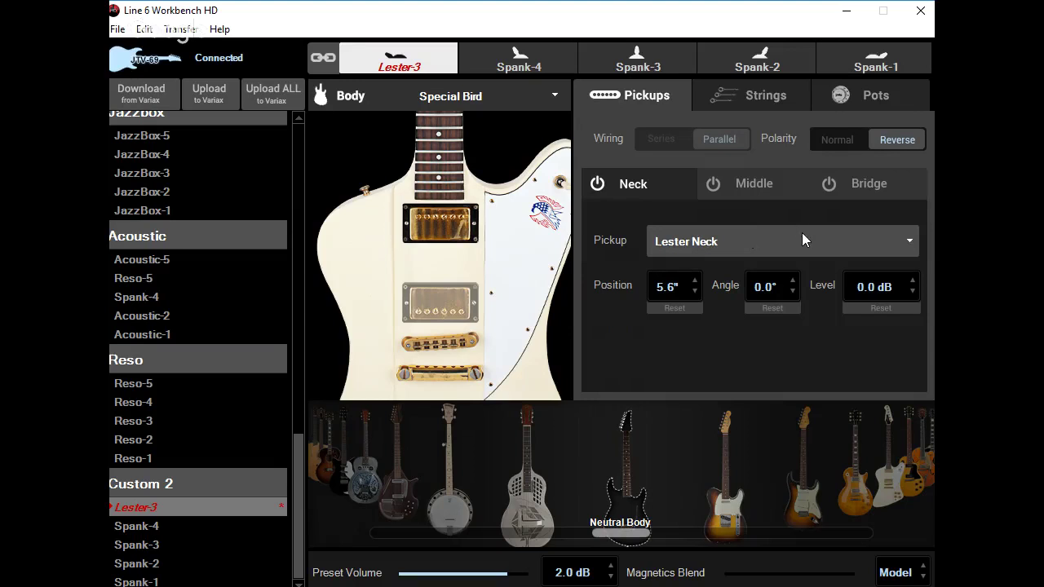
{"action": "left_click", "coordinate": [797, 242]}
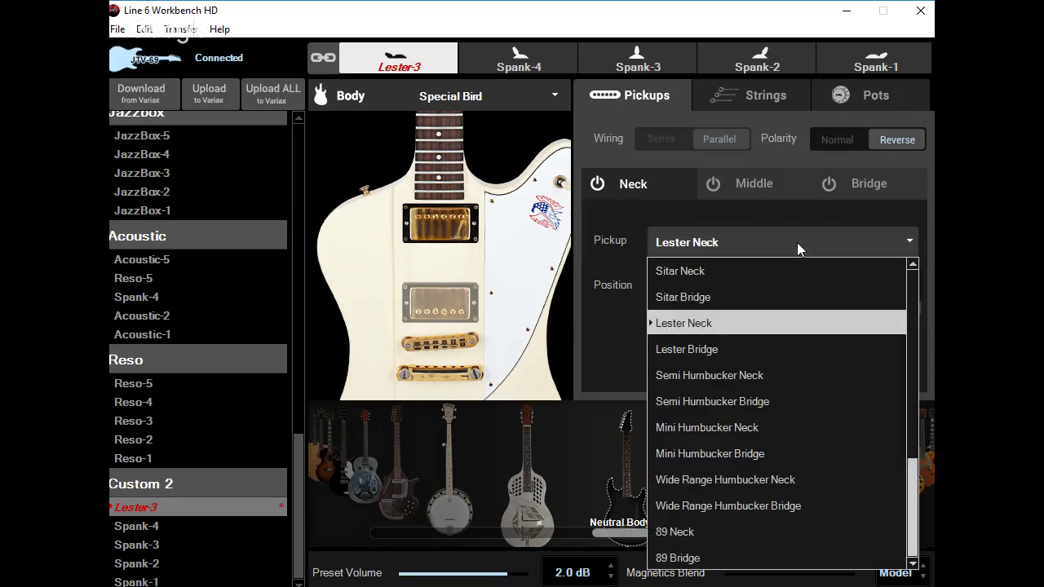
{"action": "left_click_drag", "start_coordinate": [918, 484], "coordinate": [914, 276]}
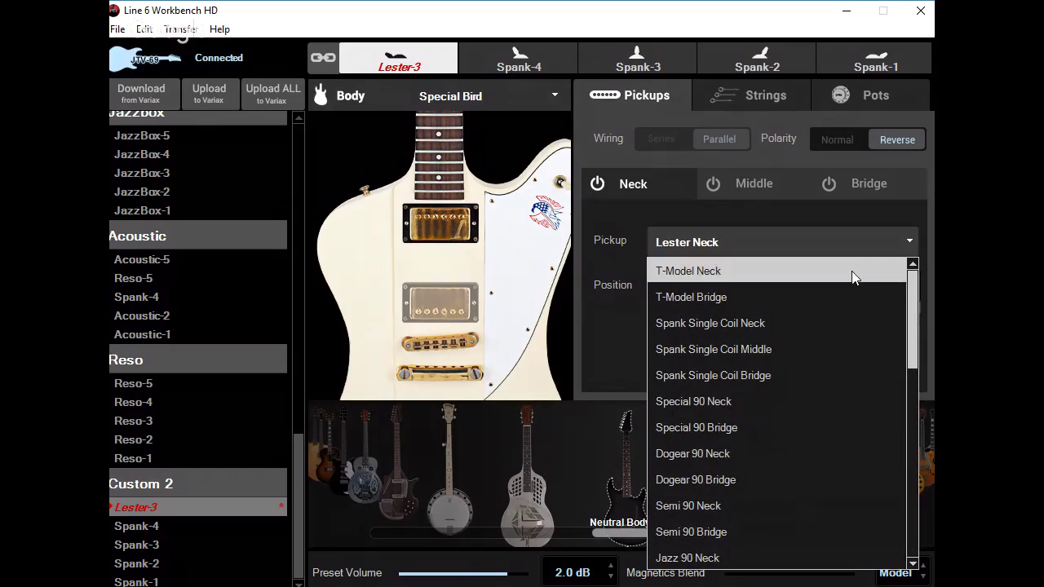
{"action": "left_click", "coordinate": [767, 271]}
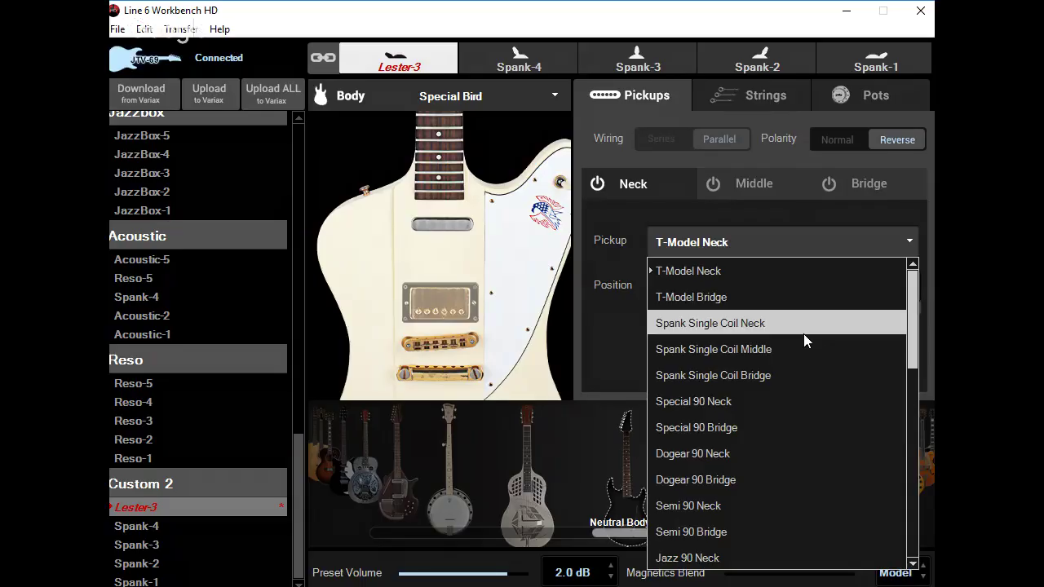
{"action": "left_click", "coordinate": [804, 336]}
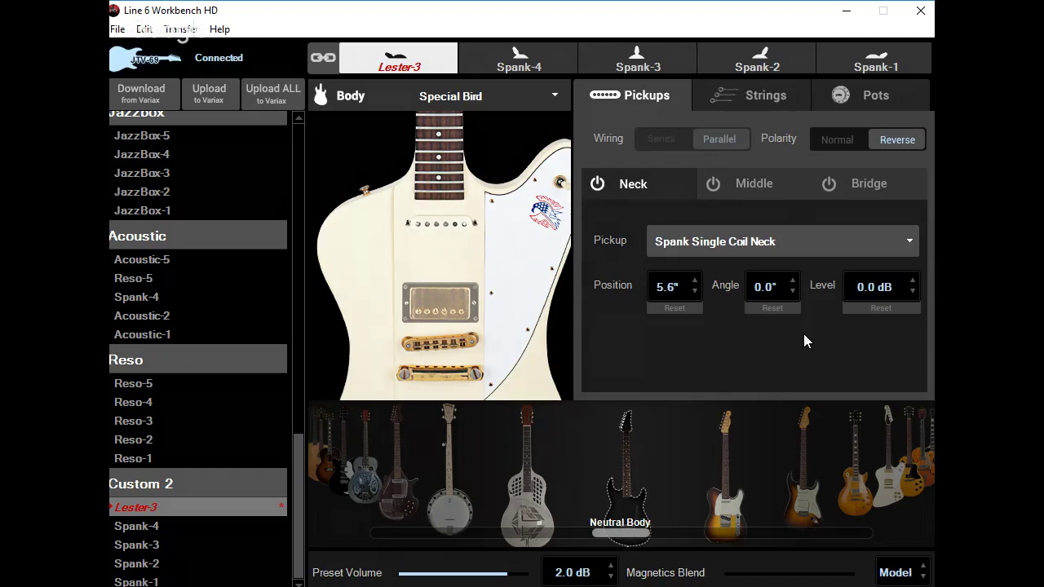
{"action": "left_click", "coordinate": [749, 244]}
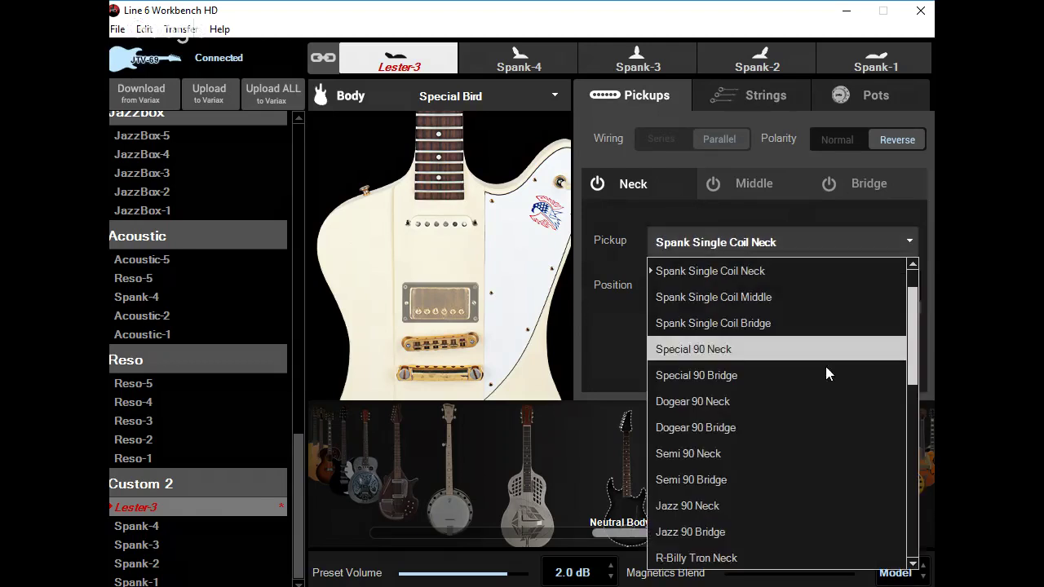
{"action": "left_click", "coordinate": [776, 504]}
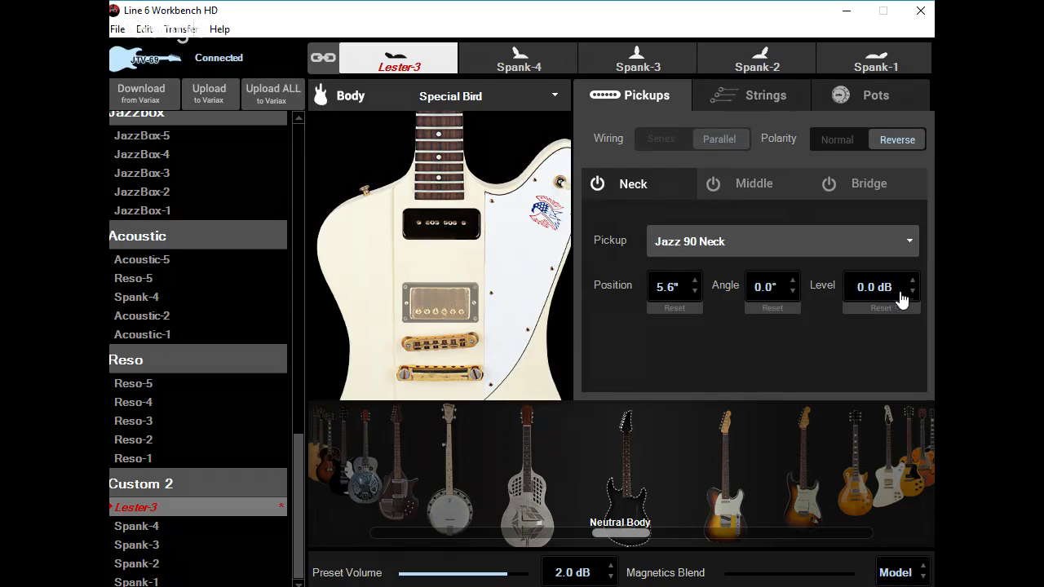
Move the Jazz 90 Neck pickup towards the bridge to about 2.0" and rotate it to 22.0°
{"action": "mouse_move", "coordinate": [447, 228]}
{"action": "left_click_drag", "start_coordinate": [447, 228], "coordinate": [445, 287]}
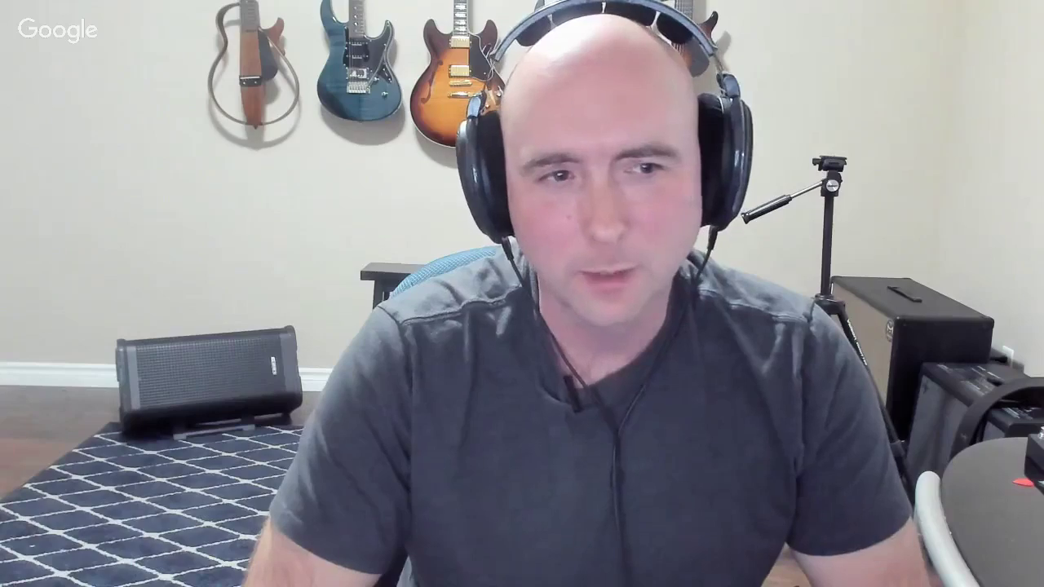
{"action": "left_click_drag", "start_coordinate": [476, 298], "coordinate": [487, 315]}
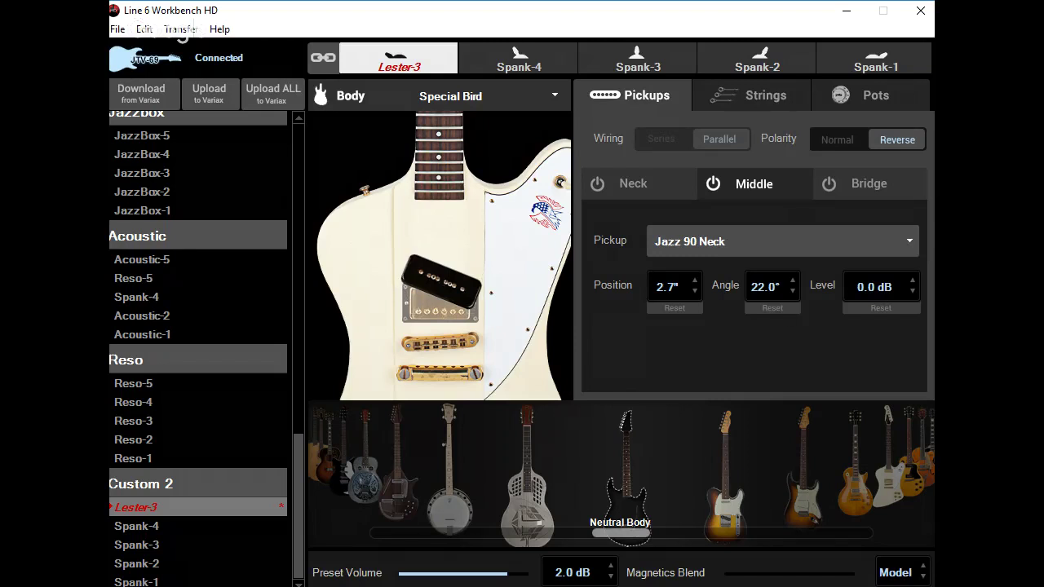
{"action": "scroll", "coordinate": [873, 290], "scroll_direction": "up", "scroll_amount": 6}
{"action": "left_click_drag", "start_coordinate": [438, 297], "coordinate": [445, 315]}
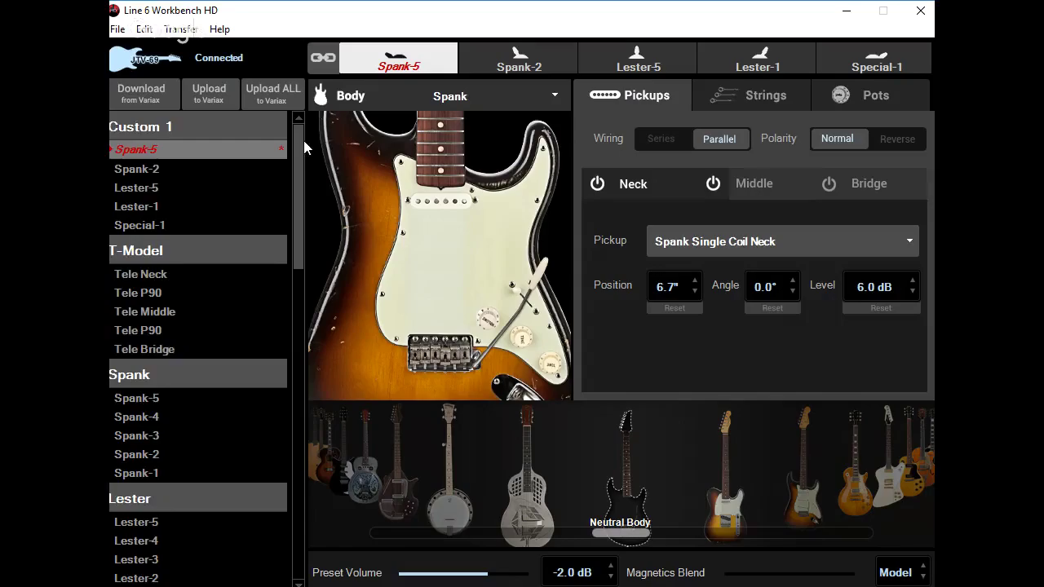
Reopen the Lester-3 preset in the Custom 2 bank and change its pickup wiring to series
{"action": "scroll", "coordinate": [304, 148], "scroll_direction": "down", "scroll_amount": 15}
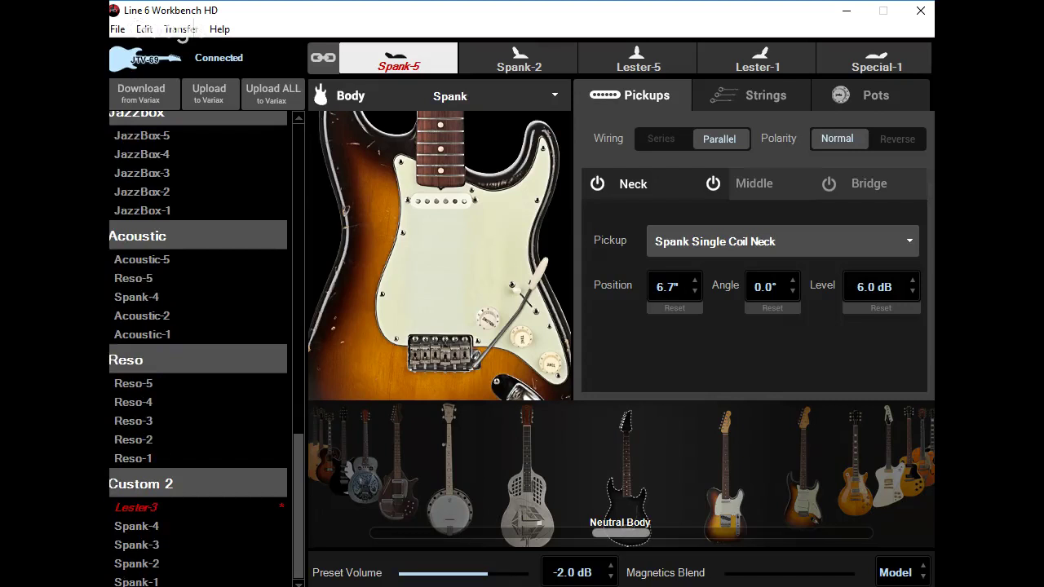
{"action": "left_click", "coordinate": [214, 509]}
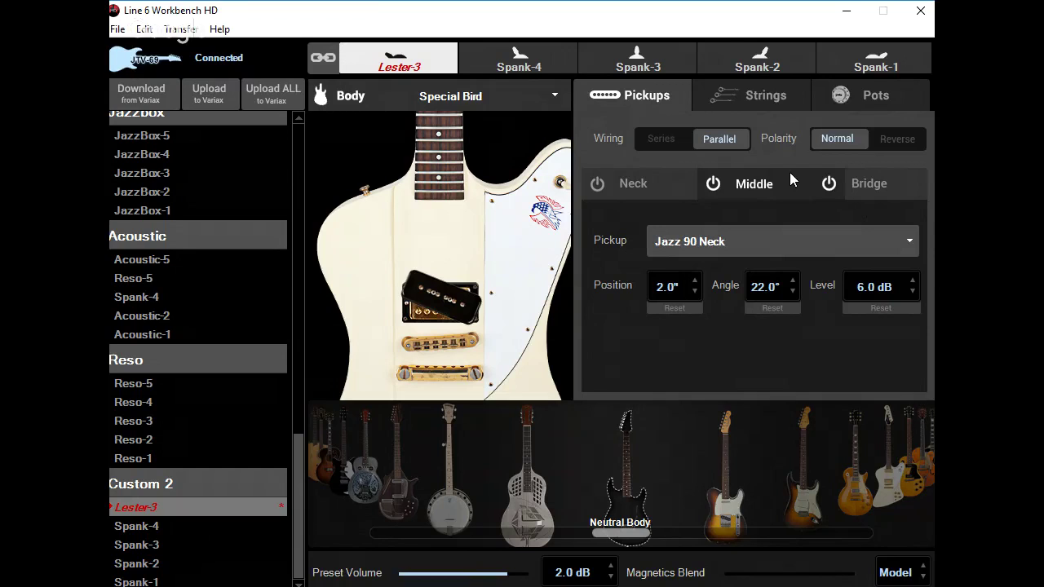
{"action": "left_click", "coordinate": [659, 139]}
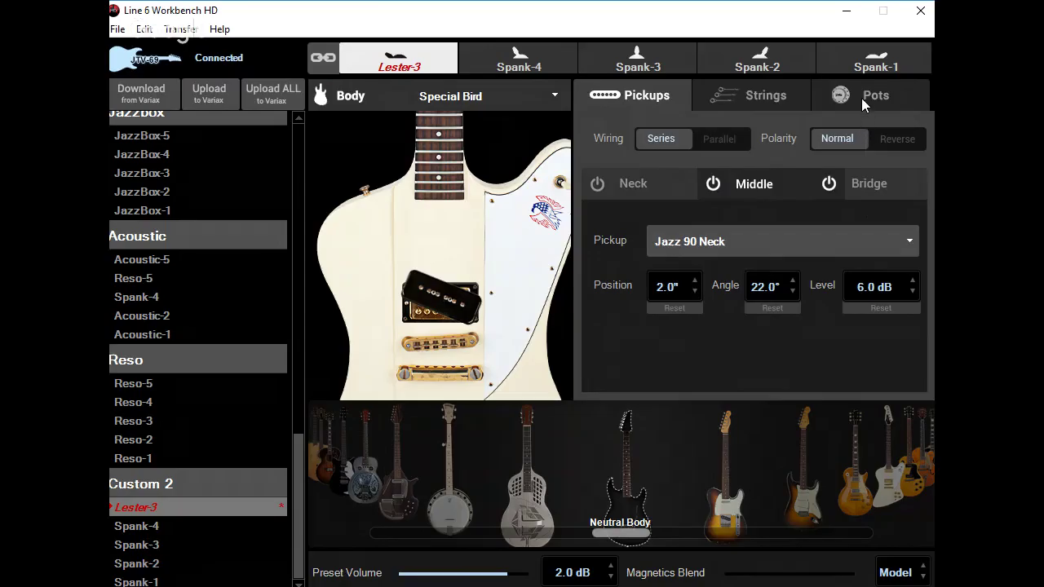
Try a tone control resistance of 25 kΩ for the Lester-3 preset
{"action": "left_click", "coordinate": [861, 98]}
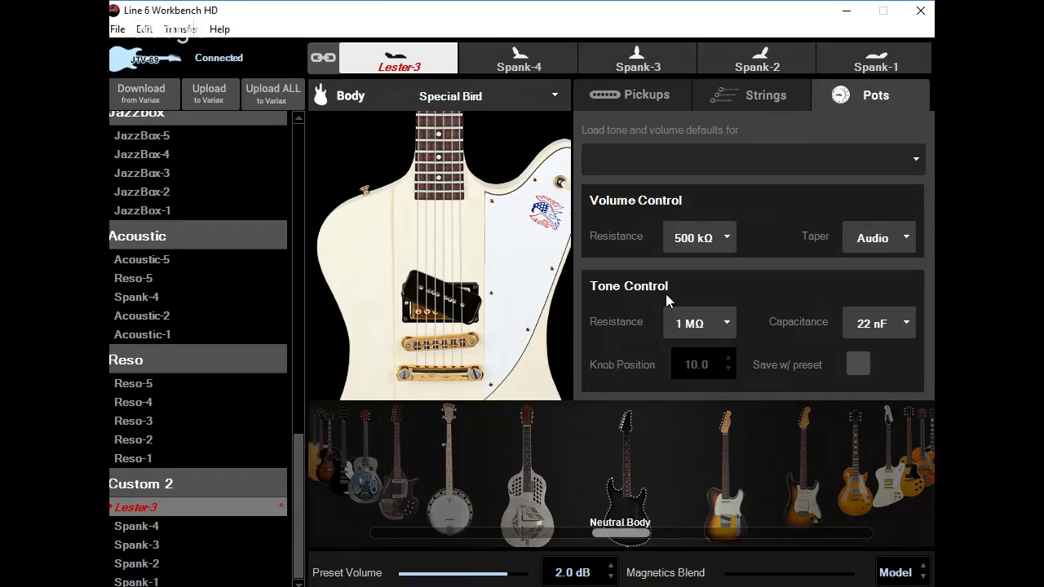
{"action": "left_click", "coordinate": [712, 326]}
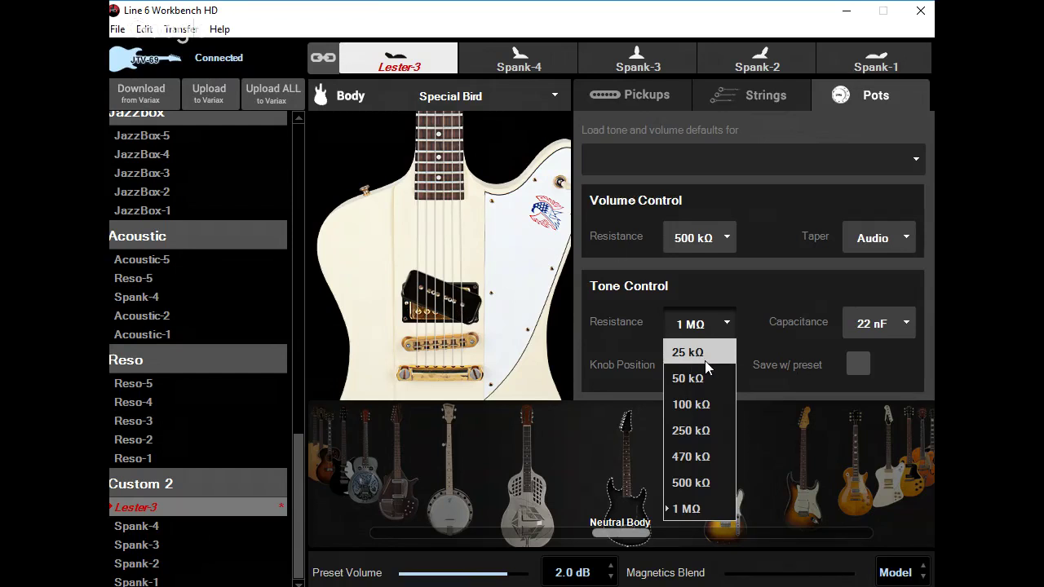
{"action": "left_click", "coordinate": [735, 354]}
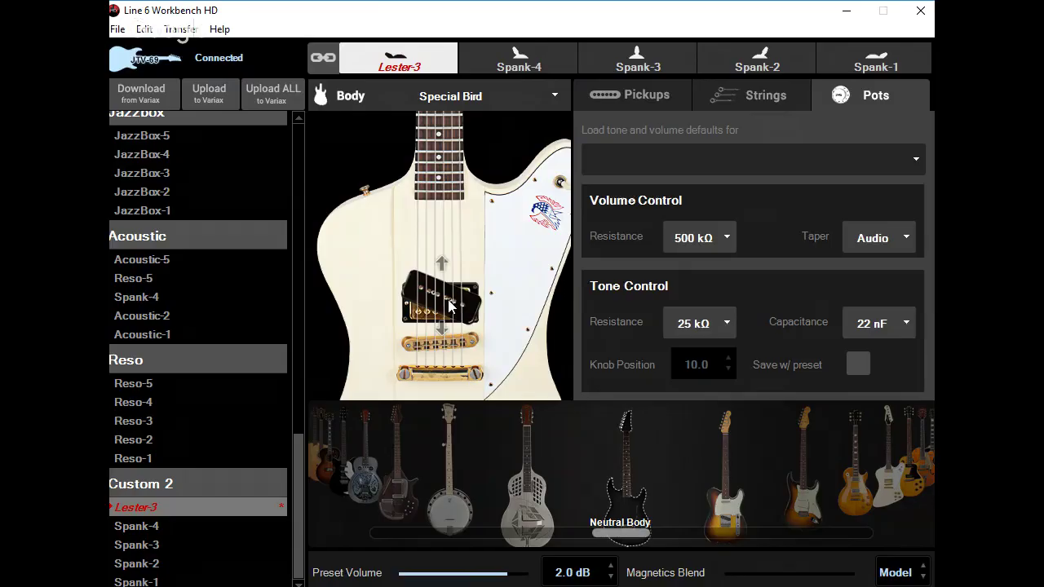
Move the Jazz 90 Neck pickup to about 5.1" and the Lester Bridge pickup to about 4.9"
{"action": "left_click", "coordinate": [452, 306]}
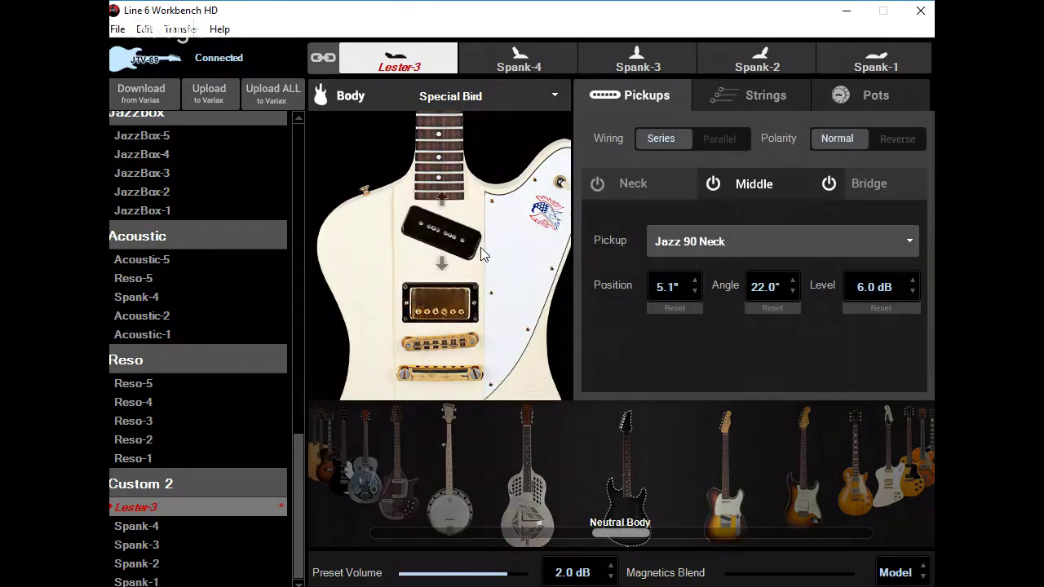
{"action": "left_click", "coordinate": [445, 308]}
{"action": "left_click_drag", "start_coordinate": [467, 313], "coordinate": [466, 246]}
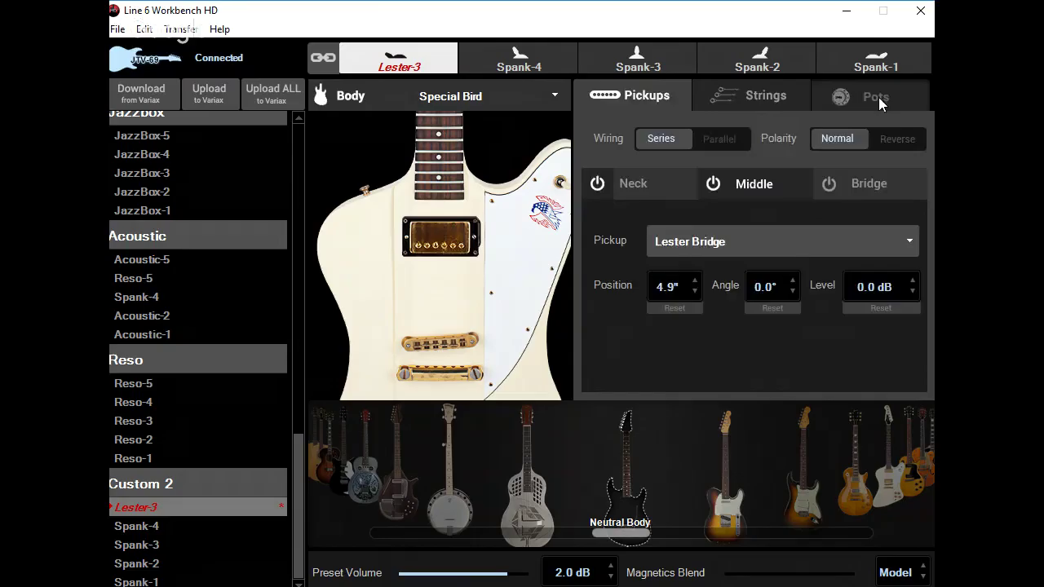
Try a tone control resistance of 1 MΩ for Lester-3, and set the resistance to 250 kΩ
{"action": "left_click", "coordinate": [879, 100]}
{"action": "left_click", "coordinate": [700, 324]}
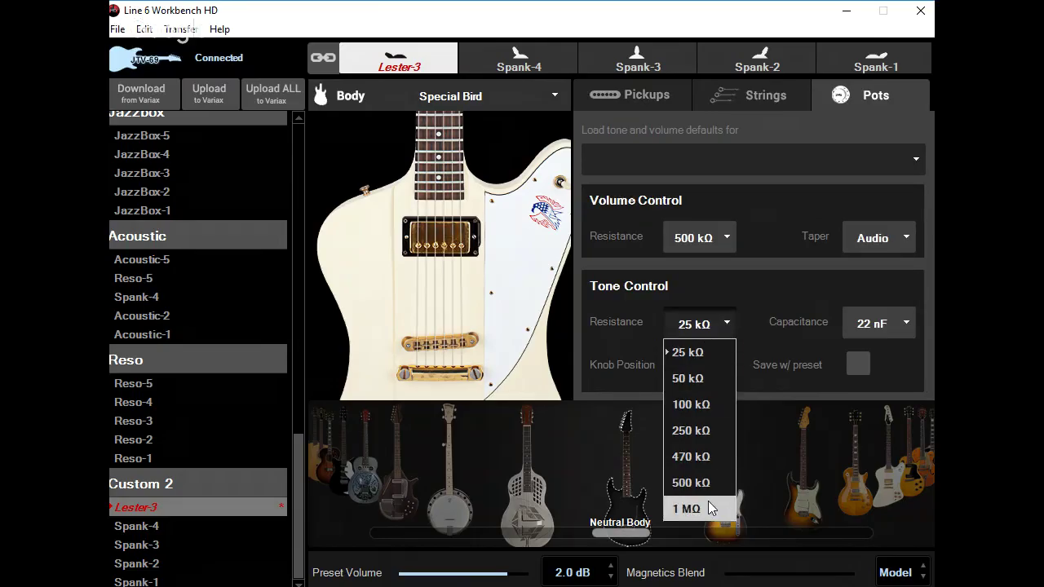
{"action": "key", "text": "Return"}
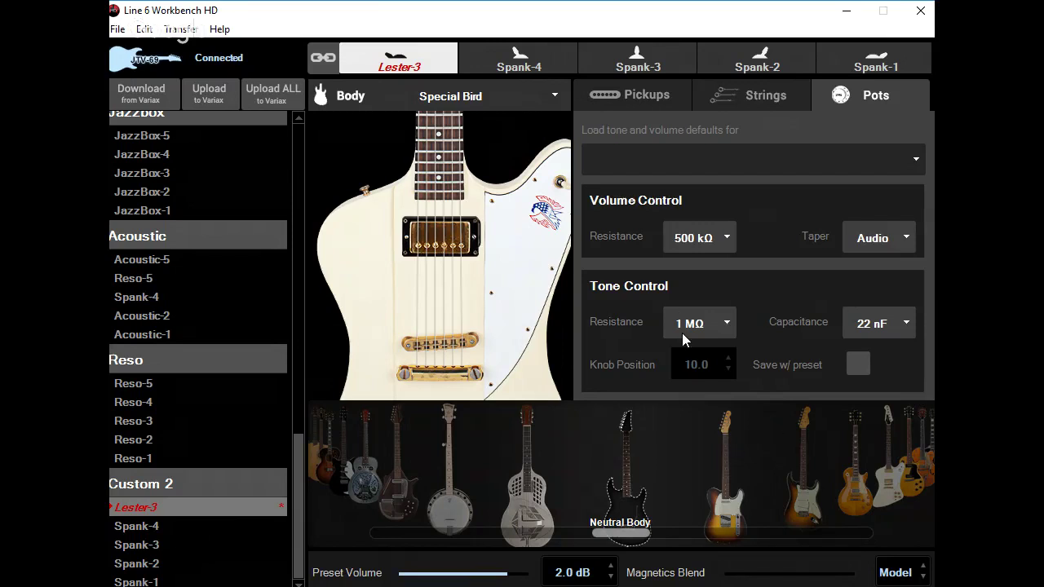
{"action": "left_click", "coordinate": [682, 333]}
{"action": "left_click", "coordinate": [738, 435]}
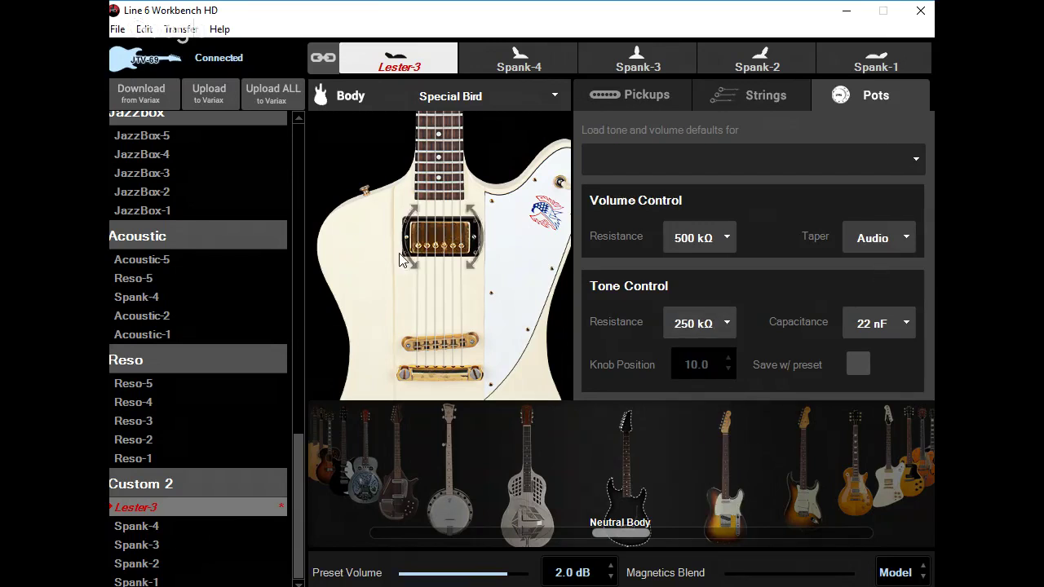
View the pot settings of the Reso-3 preset and of the Spank-4 preset in the Acoustic bank
{"action": "left_click", "coordinate": [149, 423]}
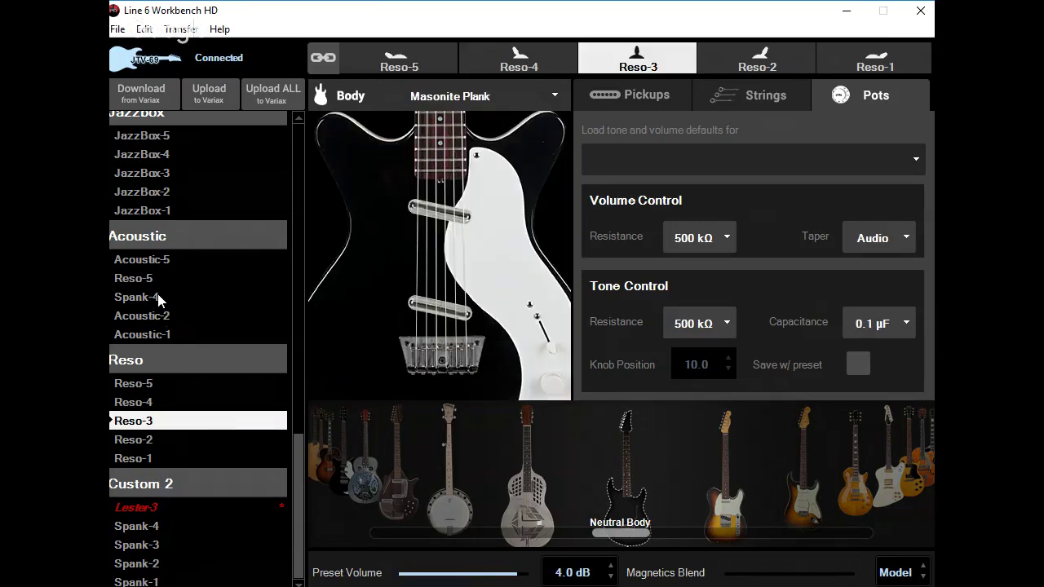
{"action": "left_click", "coordinate": [159, 300]}
{"action": "double_click", "coordinate": [149, 278]}
{"action": "left_click", "coordinate": [198, 325]}
{"action": "left_click", "coordinate": [177, 294]}
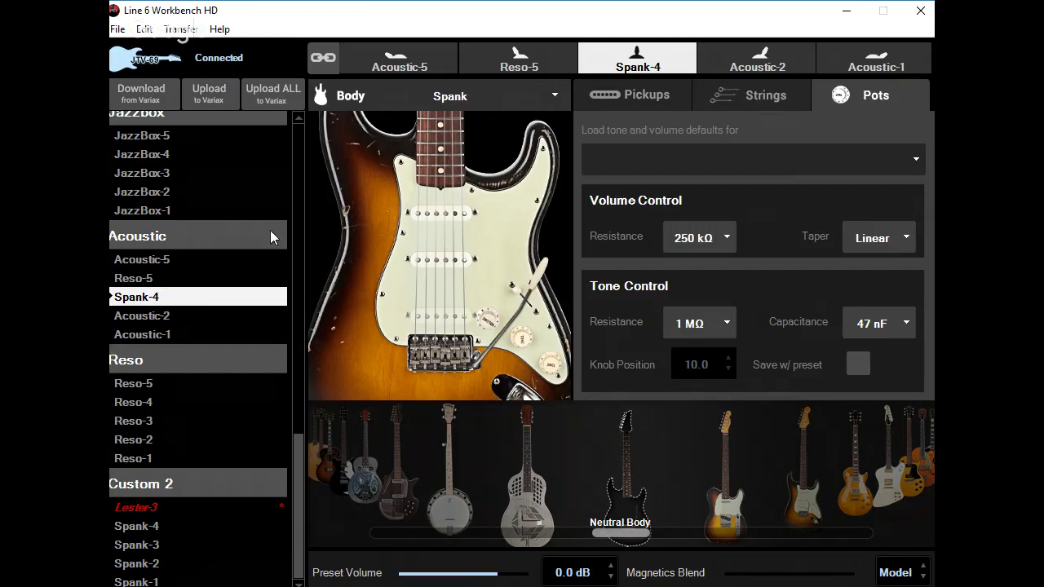
Compare the Acoustic-5 and Reso-5 presets in the Acoustic bank and look through the neighbouring preset banks
{"action": "left_click", "coordinate": [157, 457]}
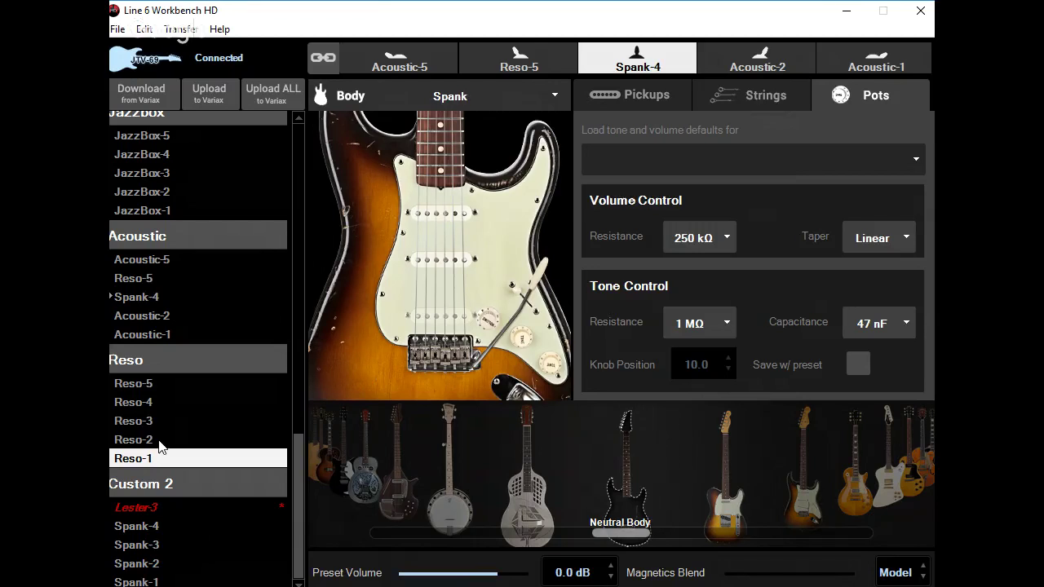
{"action": "left_click", "coordinate": [160, 441]}
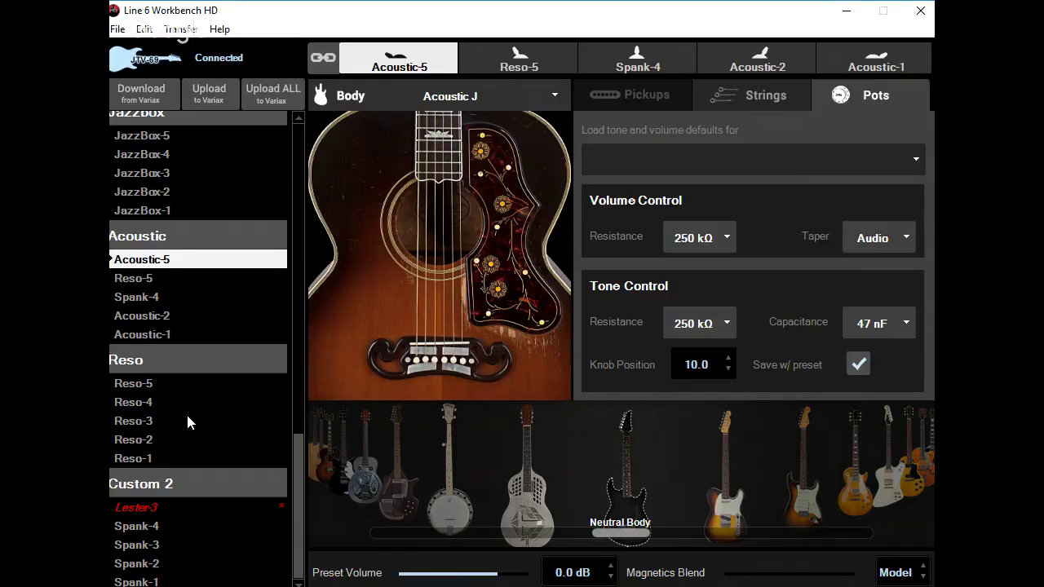
{"action": "key", "text": "Down"}
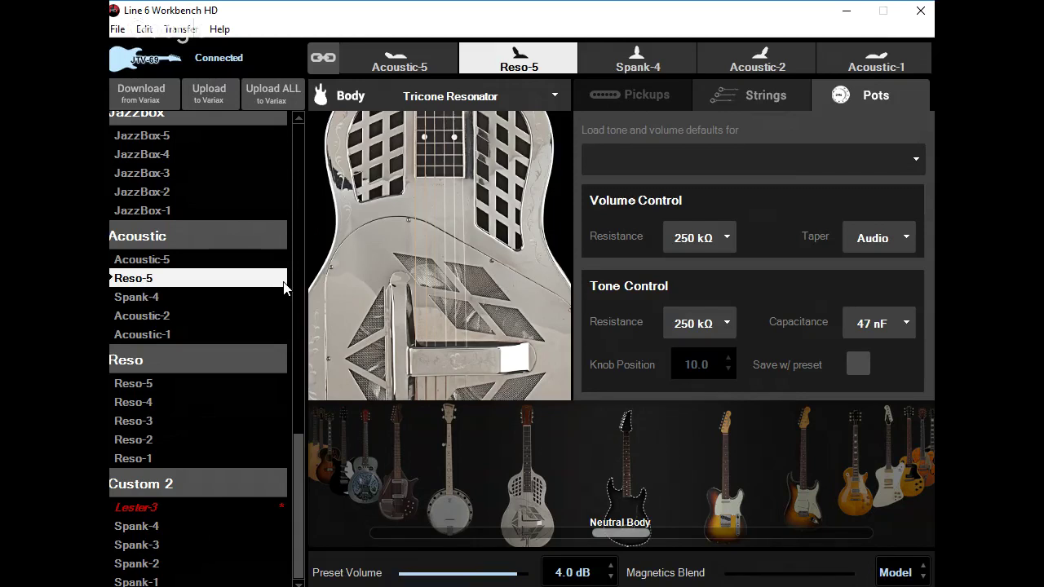
{"action": "key", "text": "Up"}
{"action": "key", "text": "Down"}
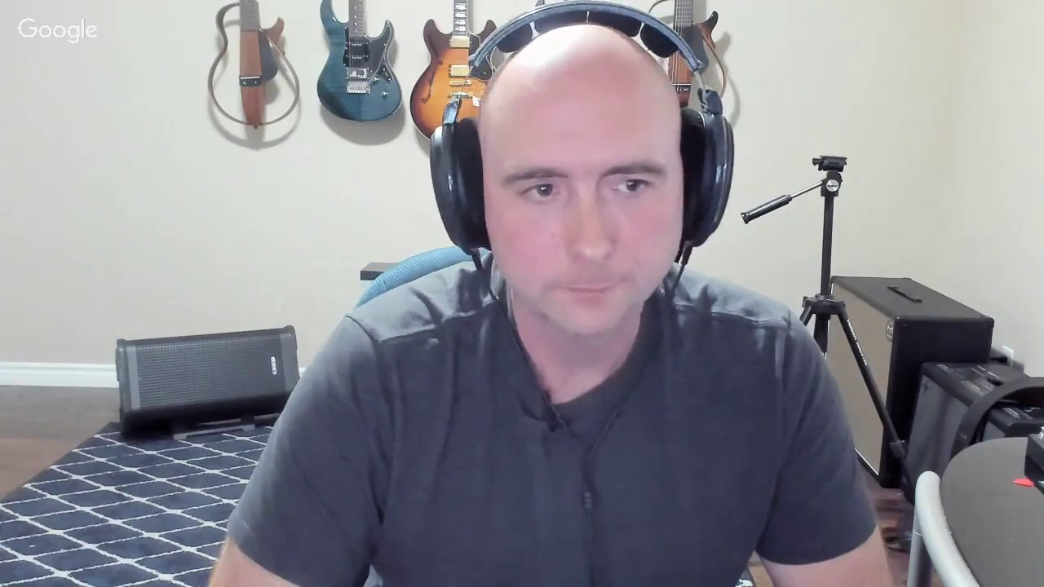
{"action": "scroll", "coordinate": [220, 347], "scroll_direction": "up", "scroll_amount": 1}
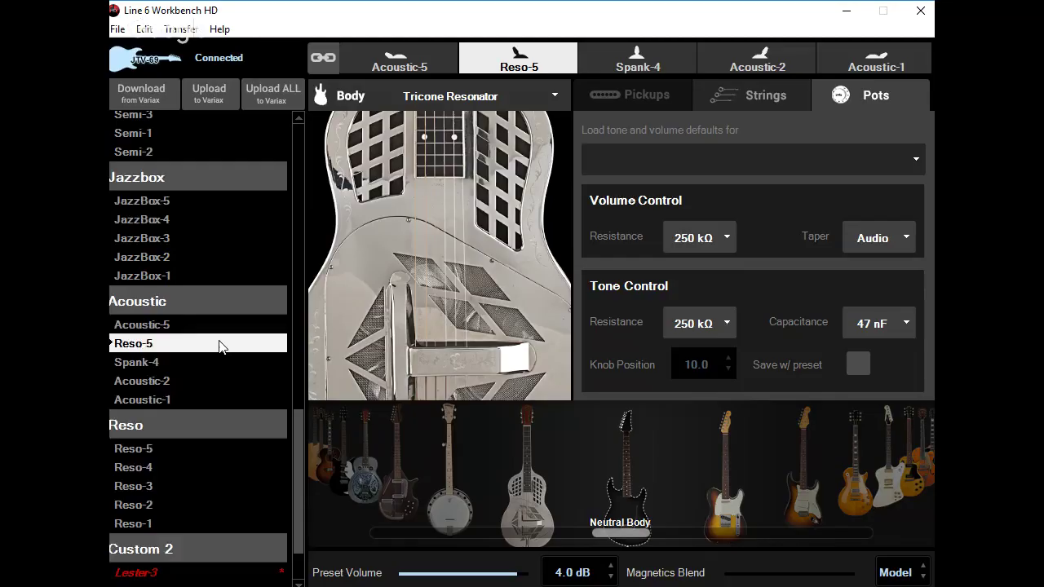
{"action": "scroll", "coordinate": [220, 346], "scroll_direction": "up", "scroll_amount": 1}
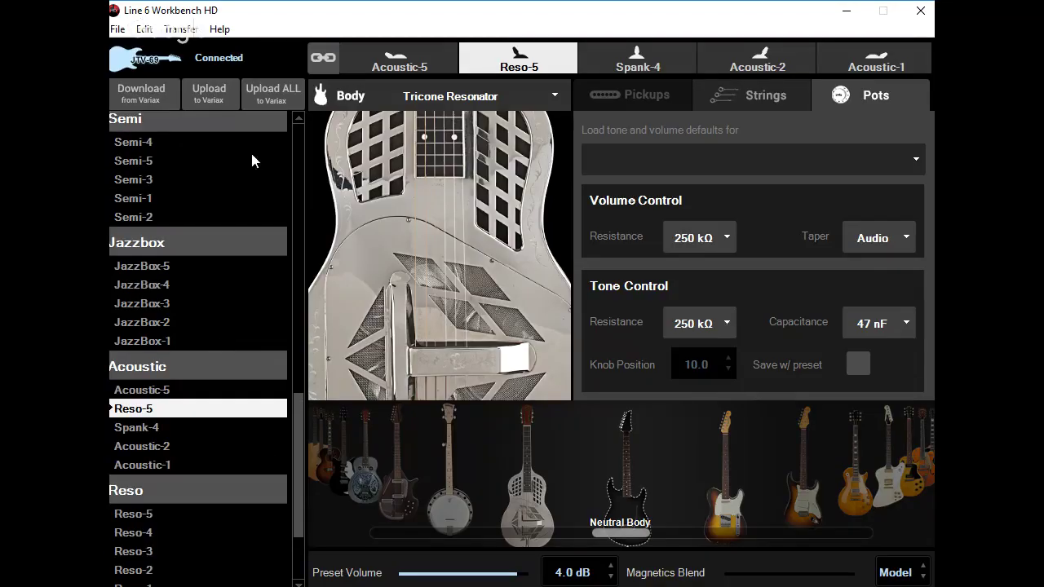
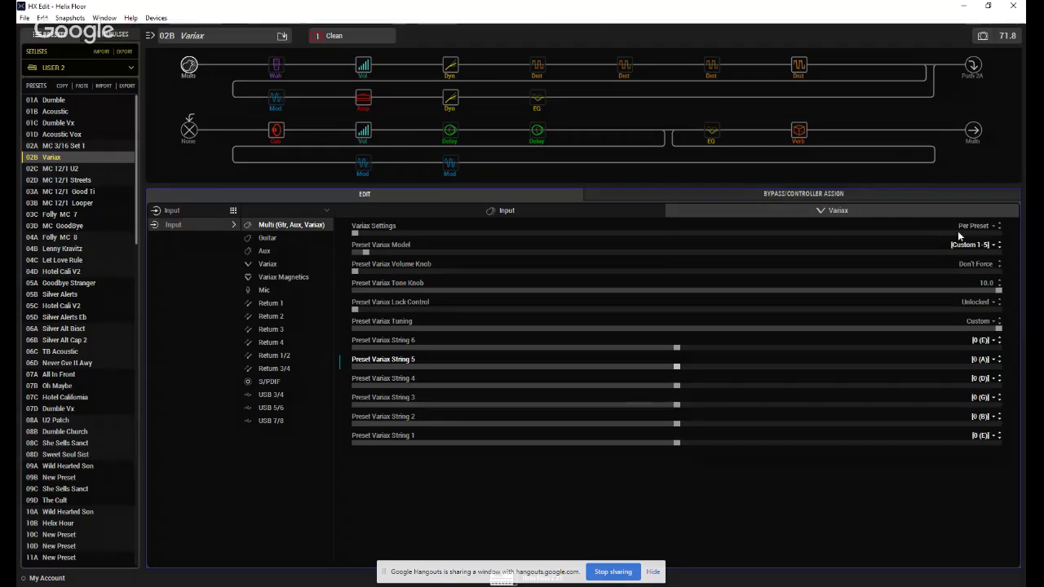
In HX Edit, check the controller assignment of Preset Variax Model, and recall the Bass snapshot to view its Variax model and string tunings
{"action": "right_click", "coordinate": [964, 245]}
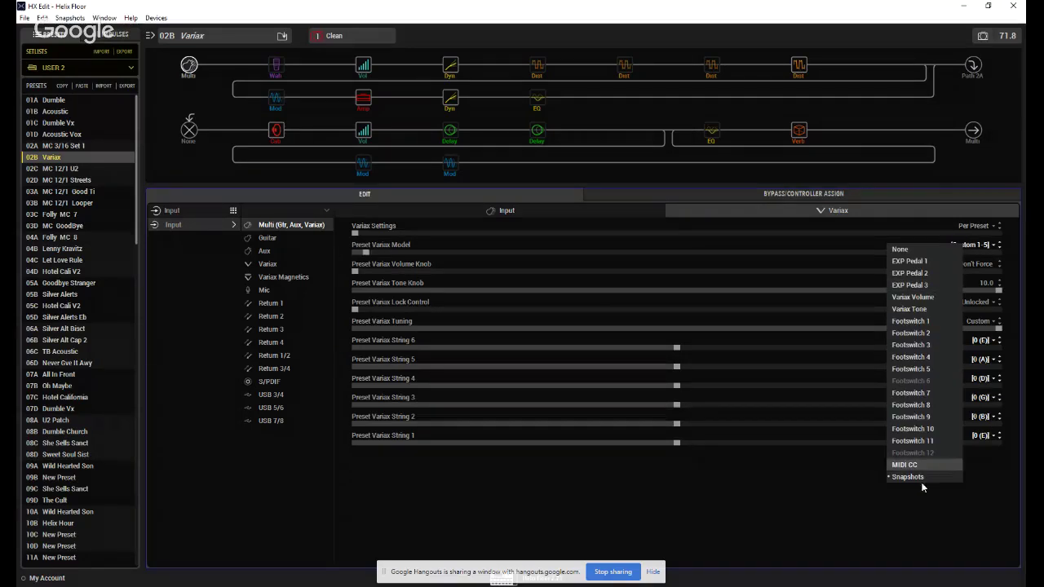
{"action": "key", "text": "Escape"}
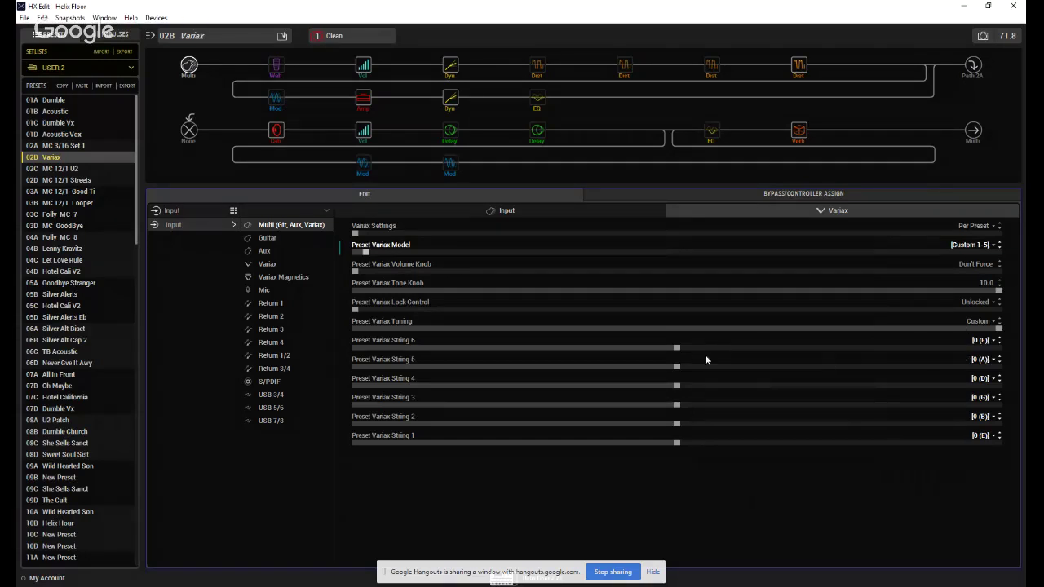
{"action": "left_click_drag", "start_coordinate": [741, 354], "coordinate": [686, 351]}
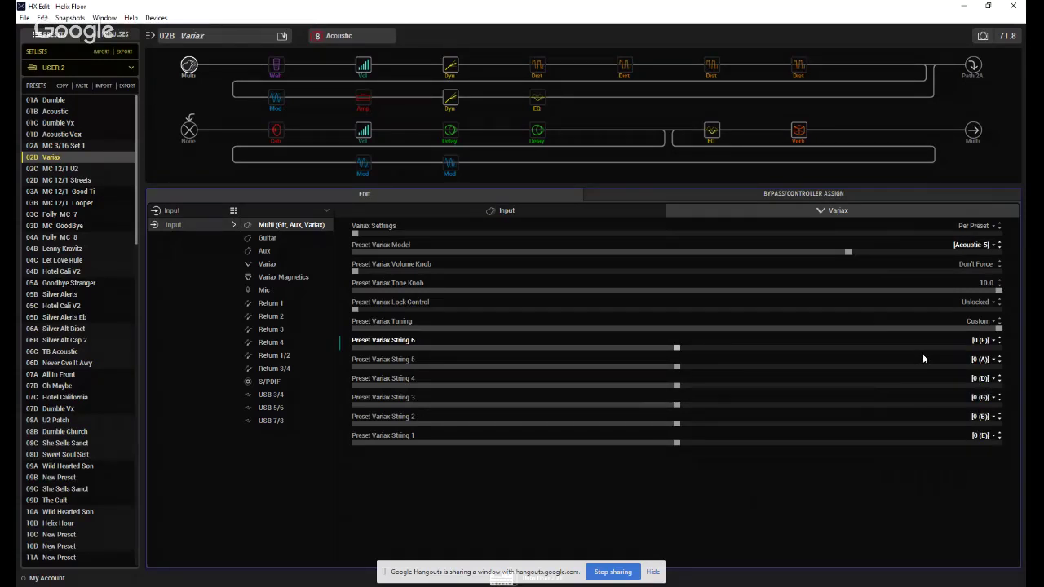
{"action": "left_click", "coordinate": [367, 35]}
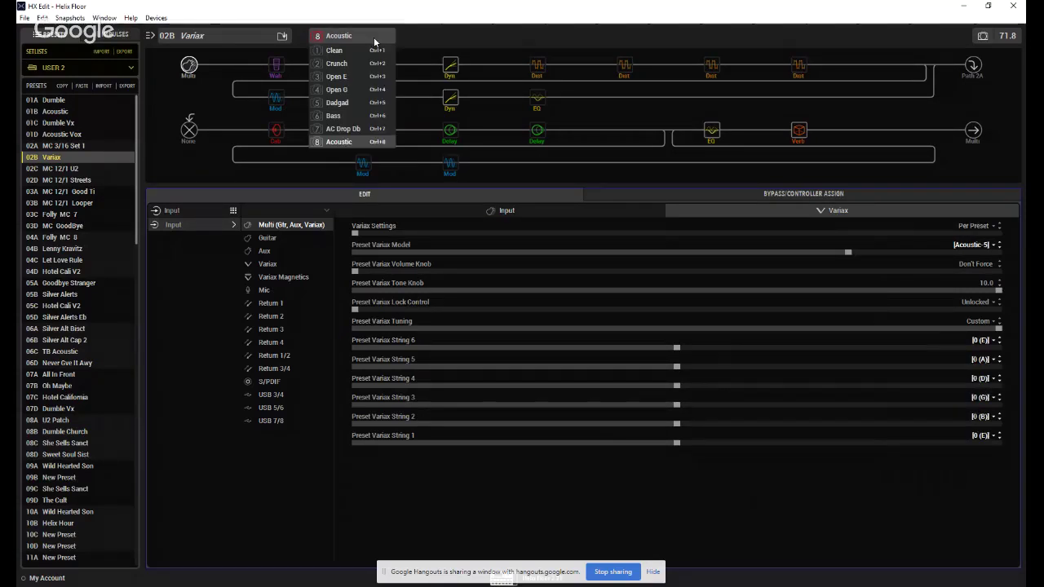
{"action": "left_click", "coordinate": [359, 117]}
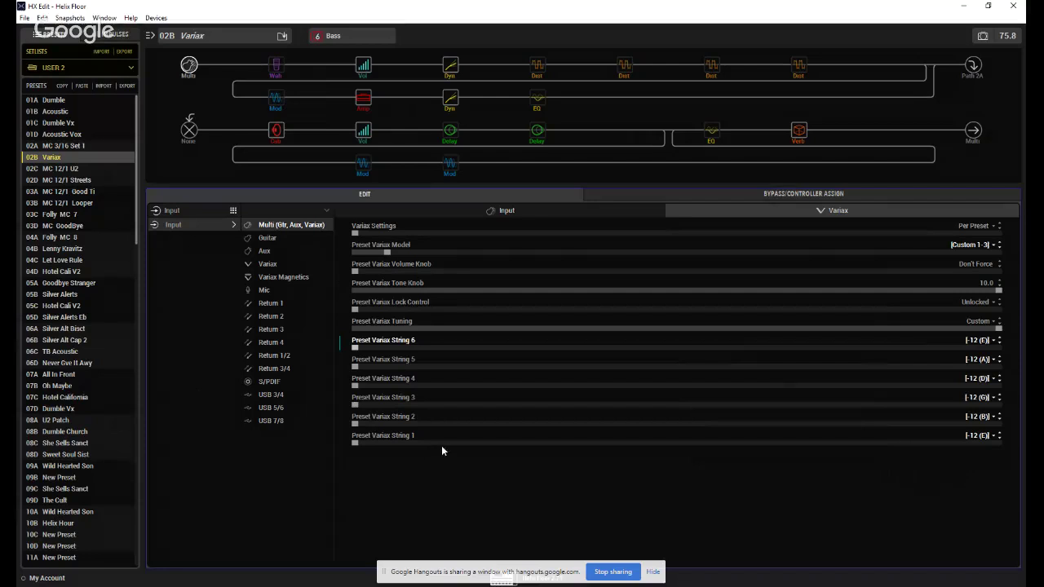
Recall the Clean snapshot and set its Preset Variax Model to T-Model-4
{"action": "left_click", "coordinate": [323, 38]}
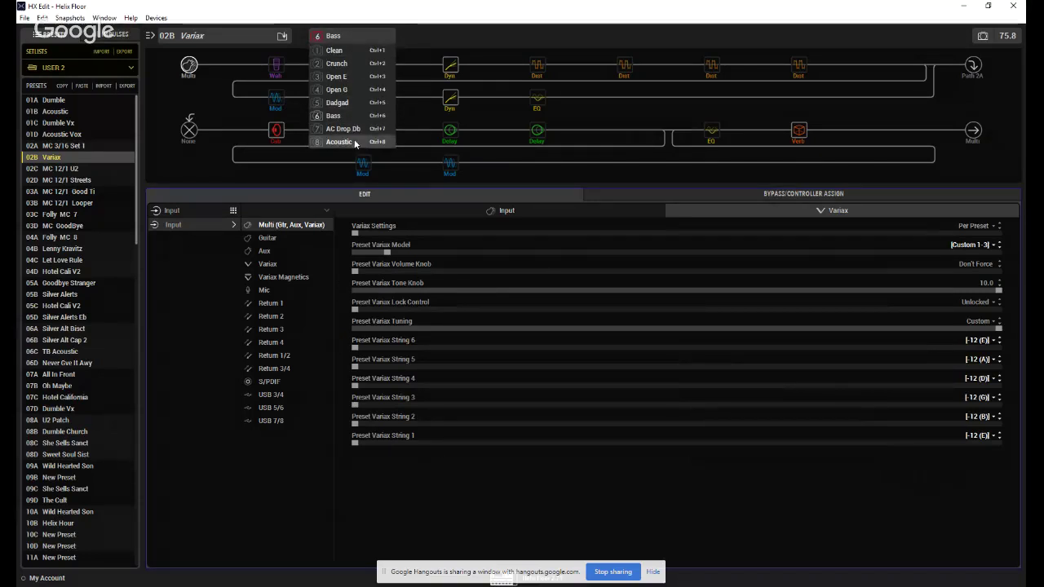
{"action": "left_click", "coordinate": [343, 50]}
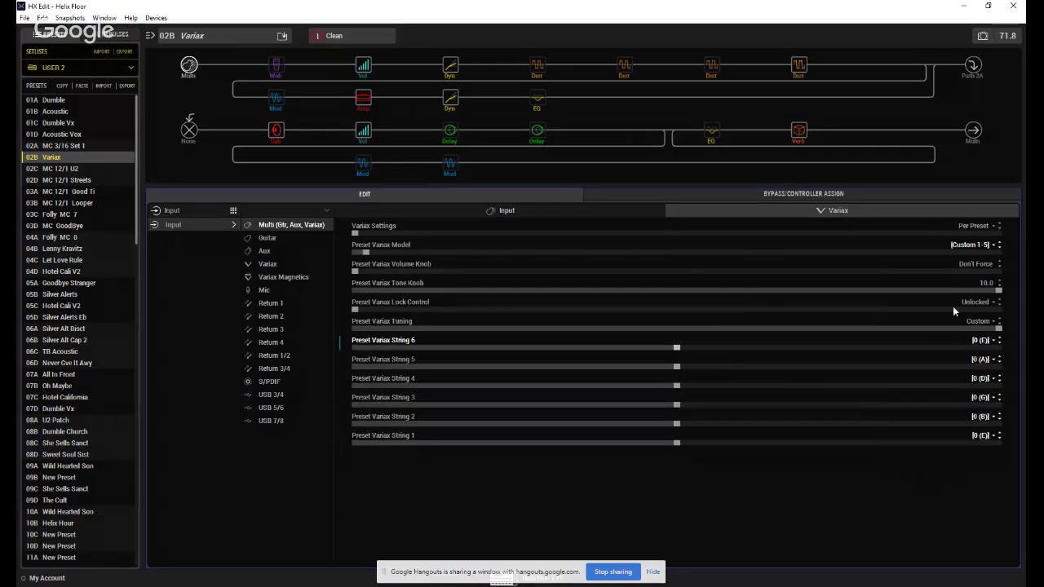
{"action": "left_click", "coordinate": [992, 244]}
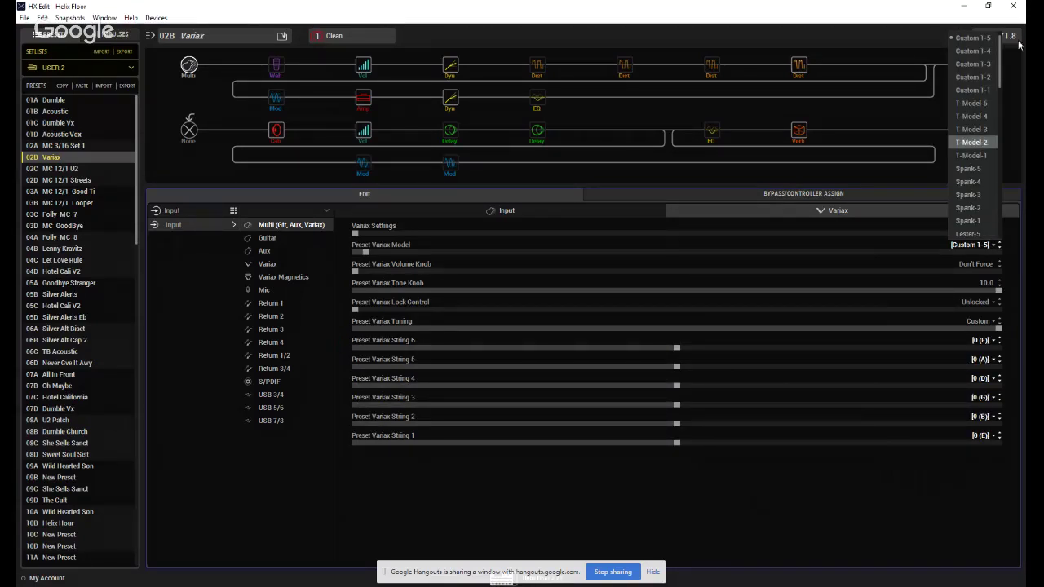
{"action": "scroll", "coordinate": [1019, 122], "scroll_direction": "down", "scroll_amount": 5}
{"action": "scroll", "coordinate": [984, 81], "scroll_direction": "up", "scroll_amount": 6}
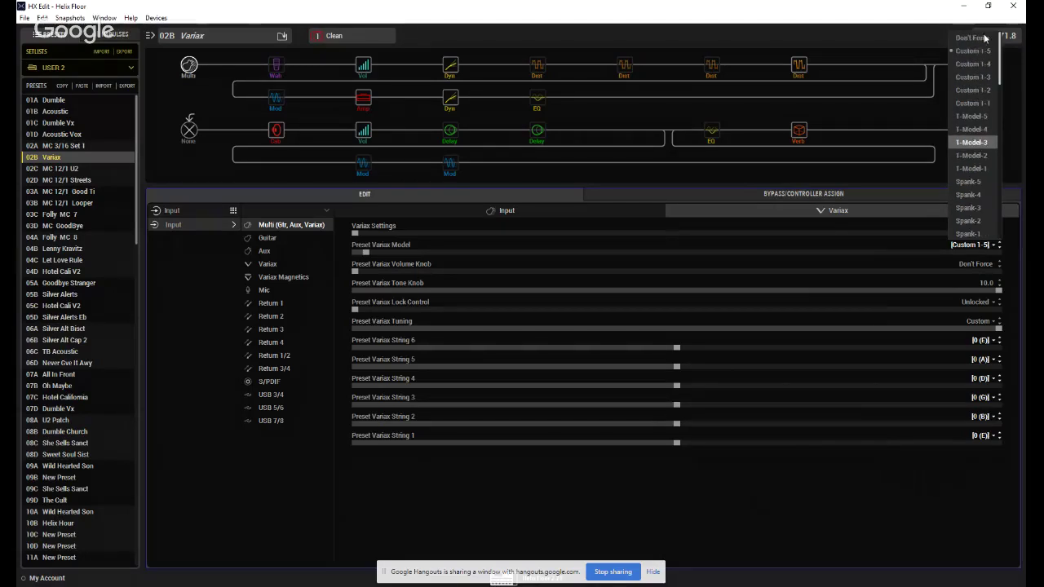
{"action": "left_click", "coordinate": [971, 131]}
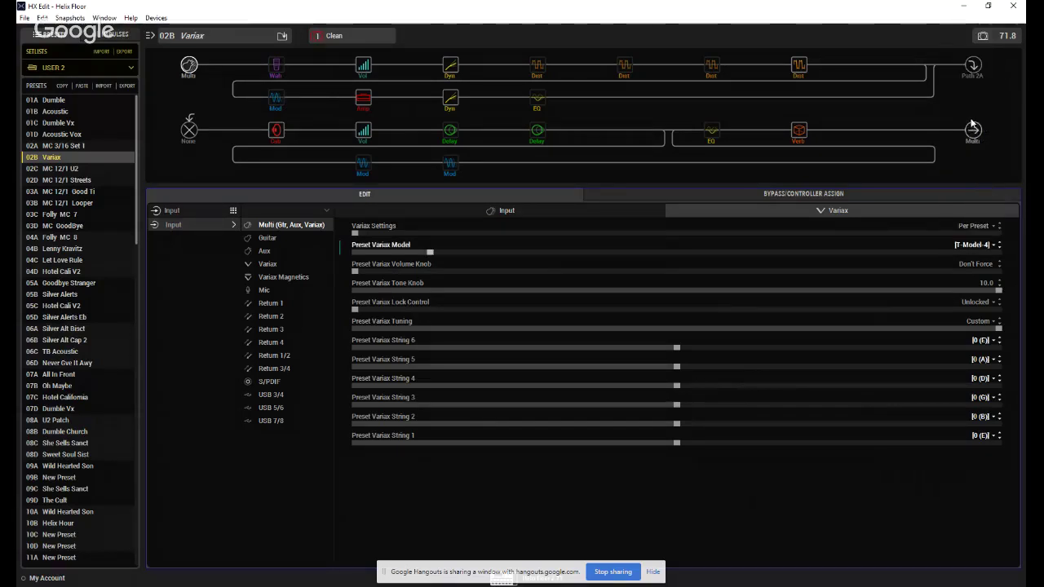
Try T-Model-5, Lester-5 and Chime-4 as the Preset Variax Model in the Clean snapshot
{"action": "left_click", "coordinate": [970, 246]}
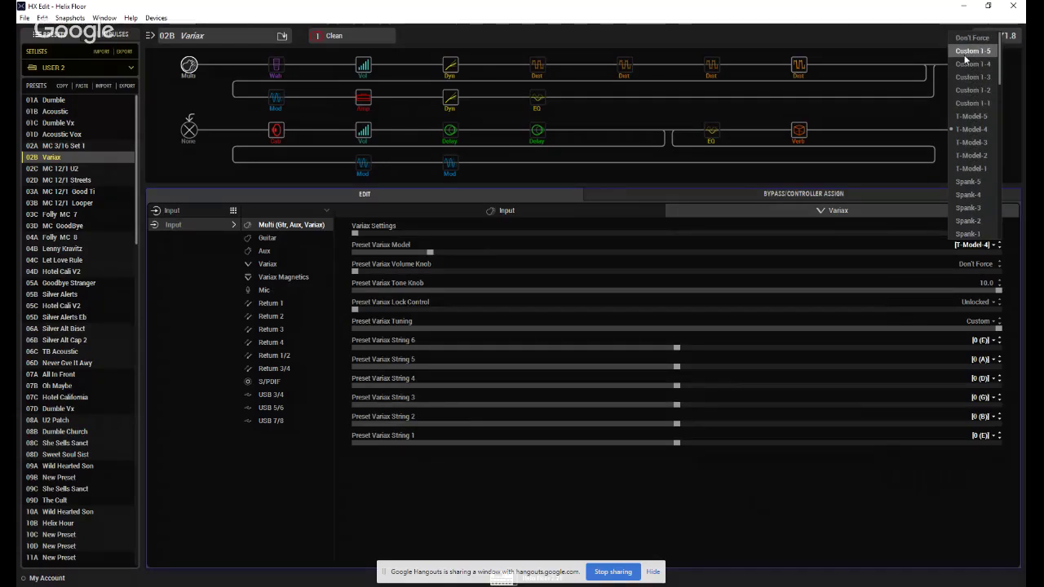
{"action": "left_click", "coordinate": [966, 54]}
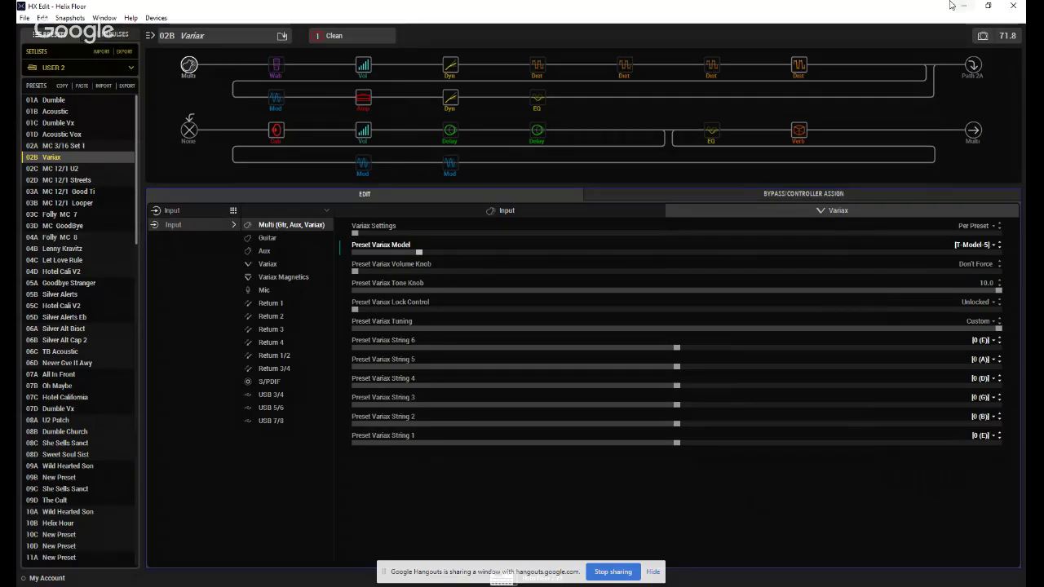
{"action": "left_click", "coordinate": [972, 245]}
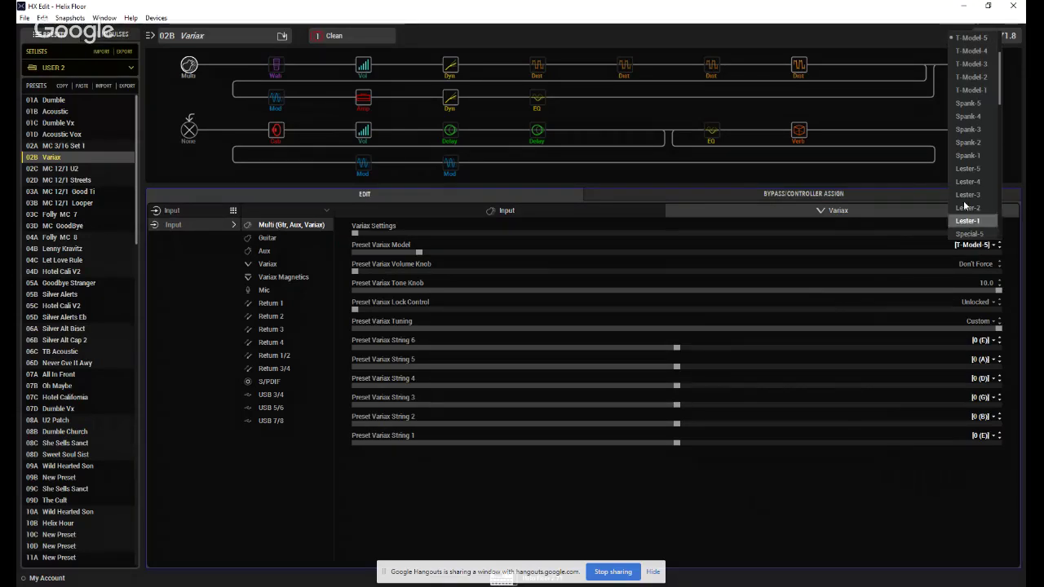
{"action": "left_click", "coordinate": [979, 170]}
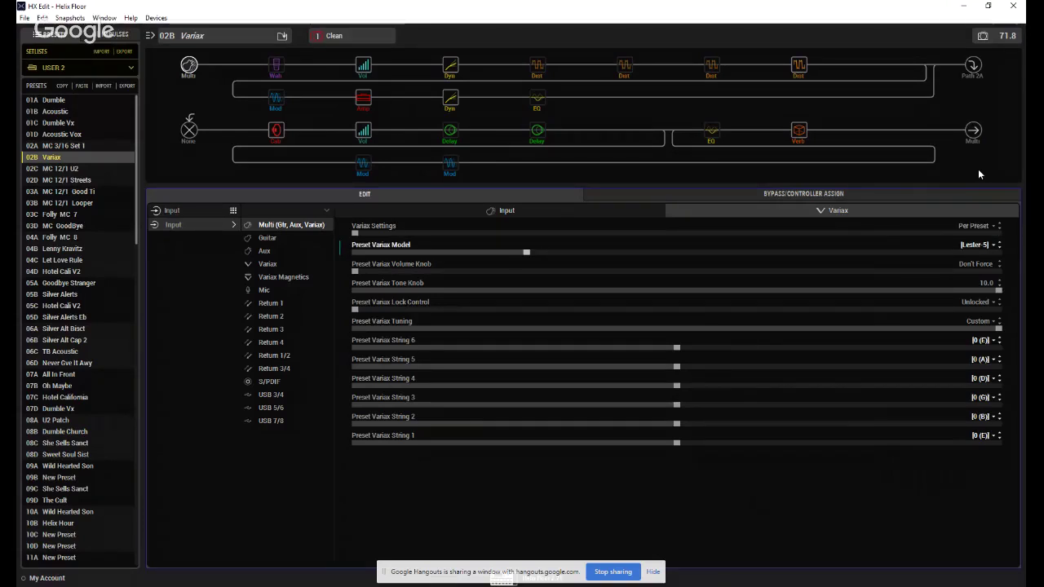
{"action": "left_click", "coordinate": [972, 245]}
{"action": "left_click_drag", "start_coordinate": [1003, 100], "coordinate": [999, 123]}
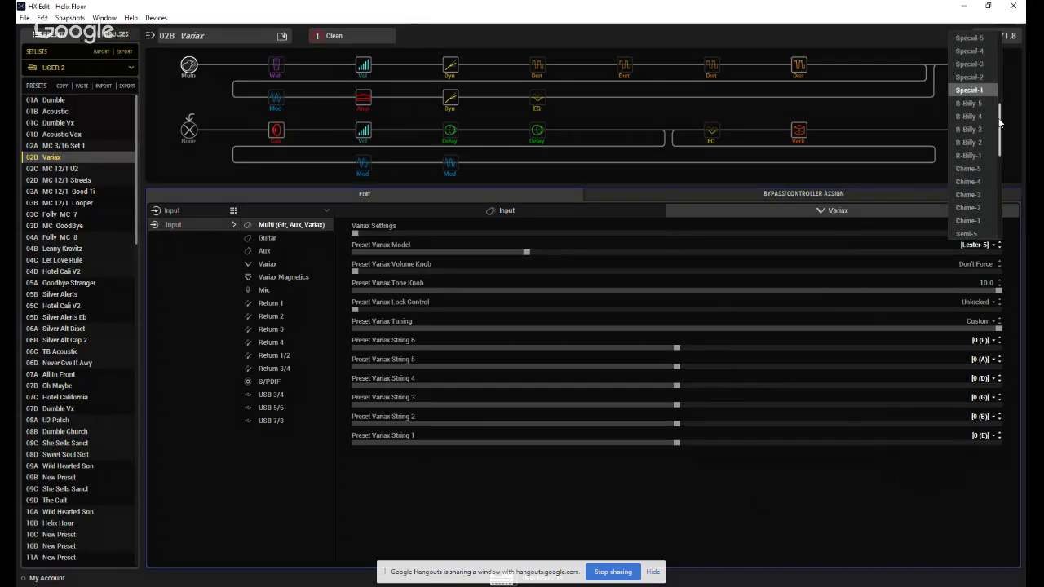
{"action": "left_click", "coordinate": [969, 181]}
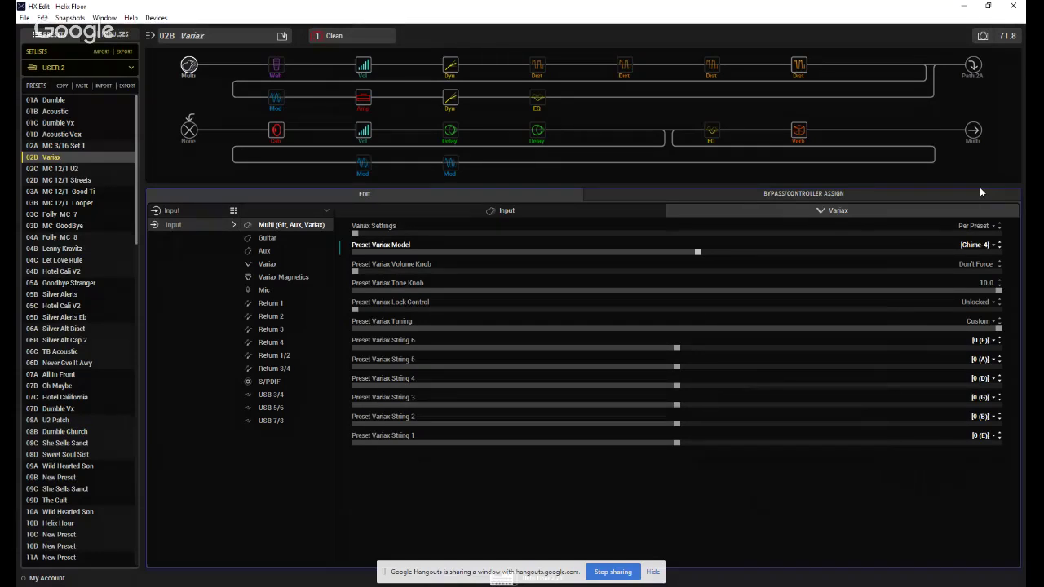
Set the Preset Variax Model of the Clean snapshot back to Custom 1-5
{"action": "left_click", "coordinate": [974, 245]}
{"action": "scroll", "coordinate": [983, 114], "scroll_direction": "up", "scroll_amount": 5}
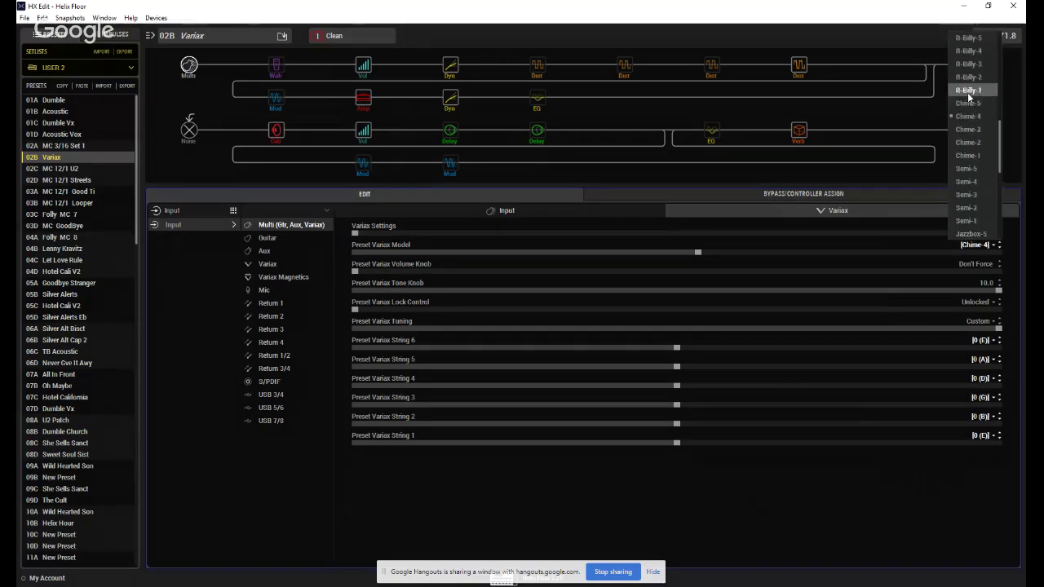
{"action": "scroll", "coordinate": [992, 90], "scroll_direction": "up", "scroll_amount": 5}
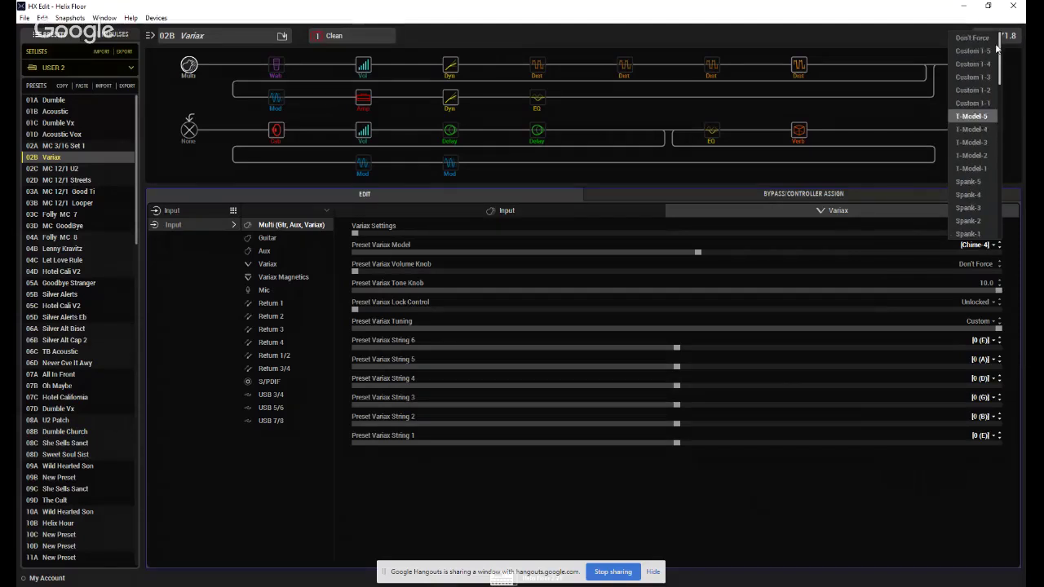
{"action": "left_click", "coordinate": [976, 50]}
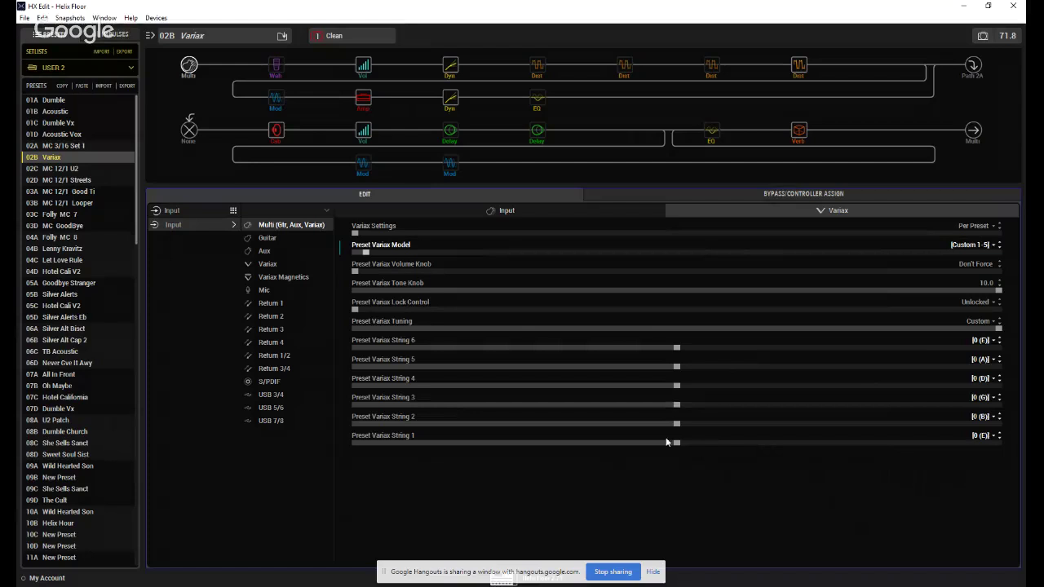
View the controller assignment options for Preset Variax String 2, leaving the assignment as it is
{"action": "right_click", "coordinate": [981, 416]}
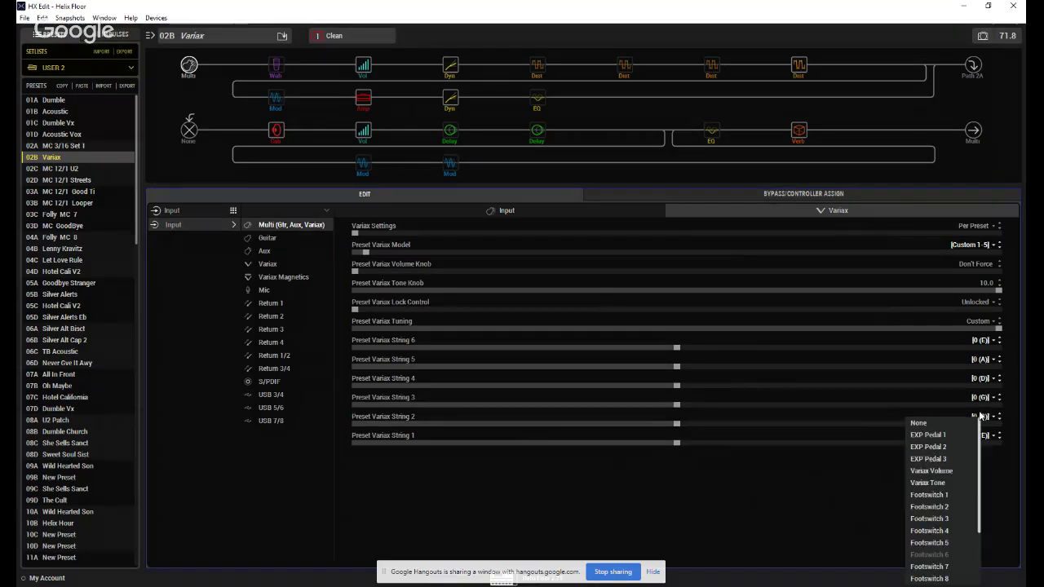
{"action": "left_click", "coordinate": [845, 492]}
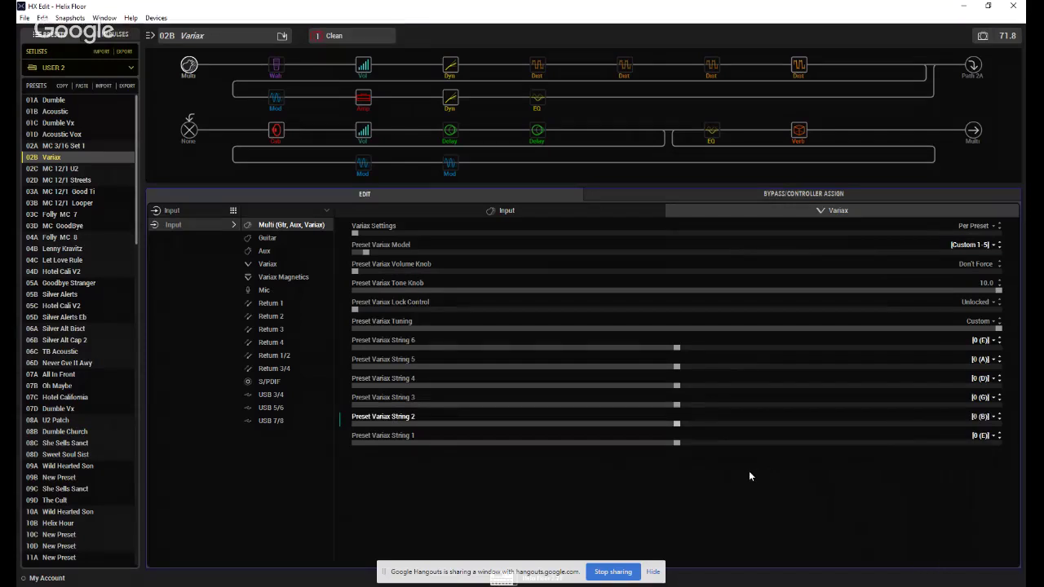